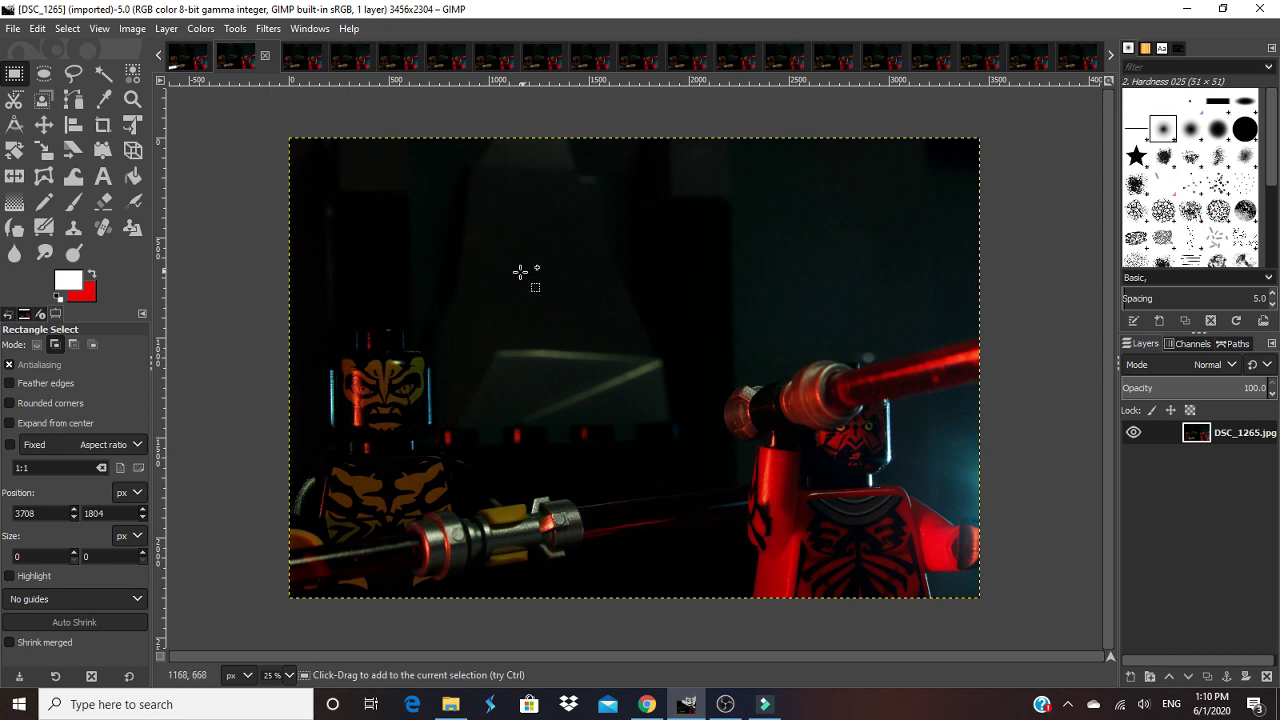
# Step: Open the File menu over the Lego figure photo DSC_1265.jpg
pyautogui.click(14, 31)
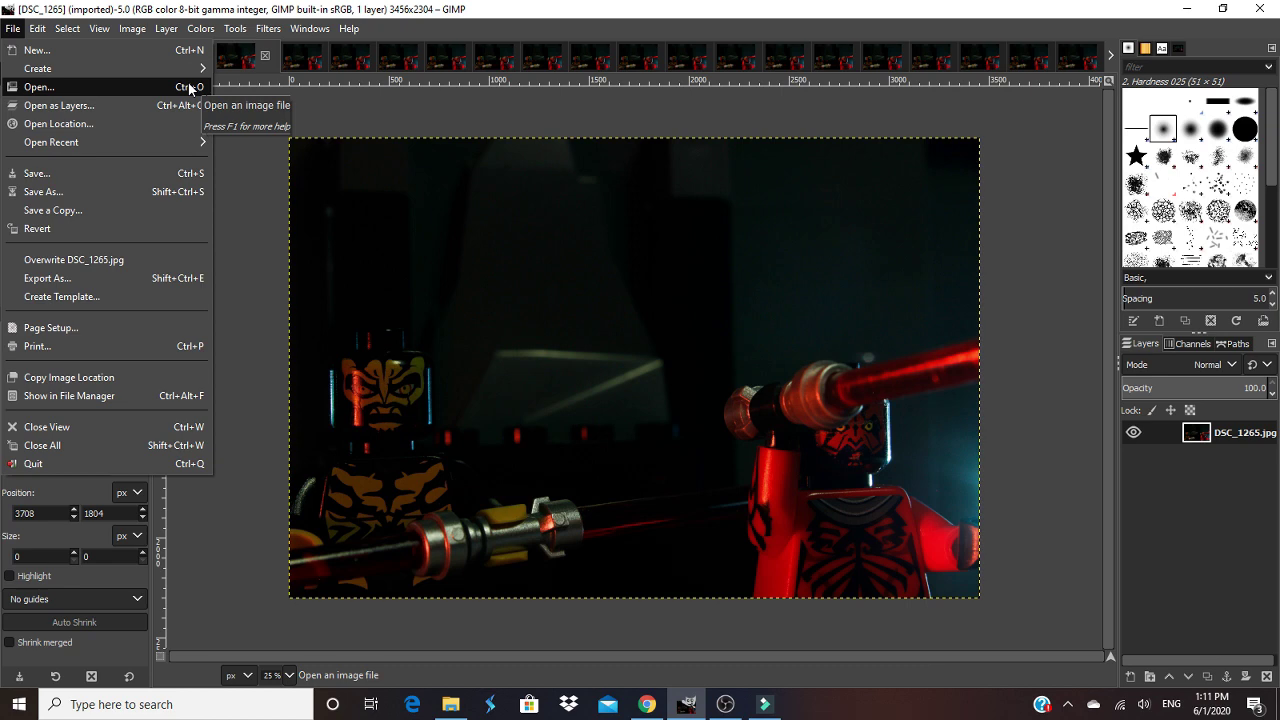
# Step: View the photo at actual size and start a Free Select outline around the hilt's red ring
pyautogui.click(328, 109)
pyautogui.click(74, 78)
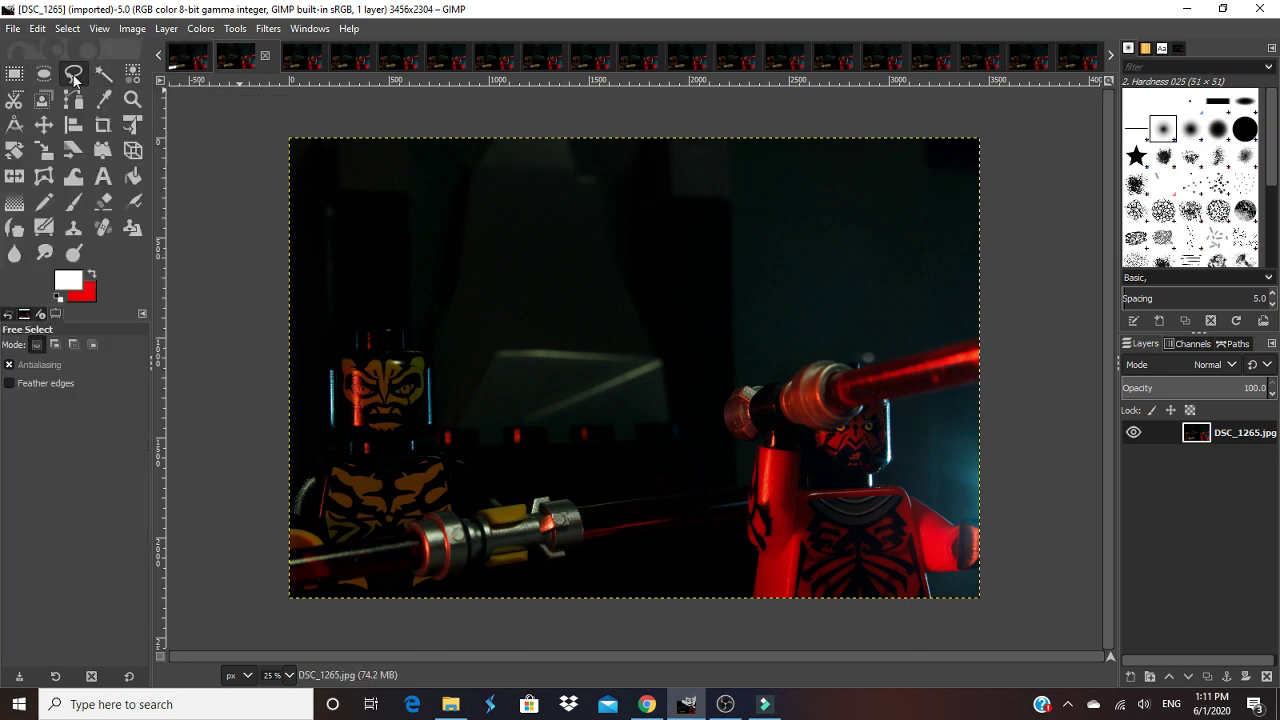
pyautogui.press('1')
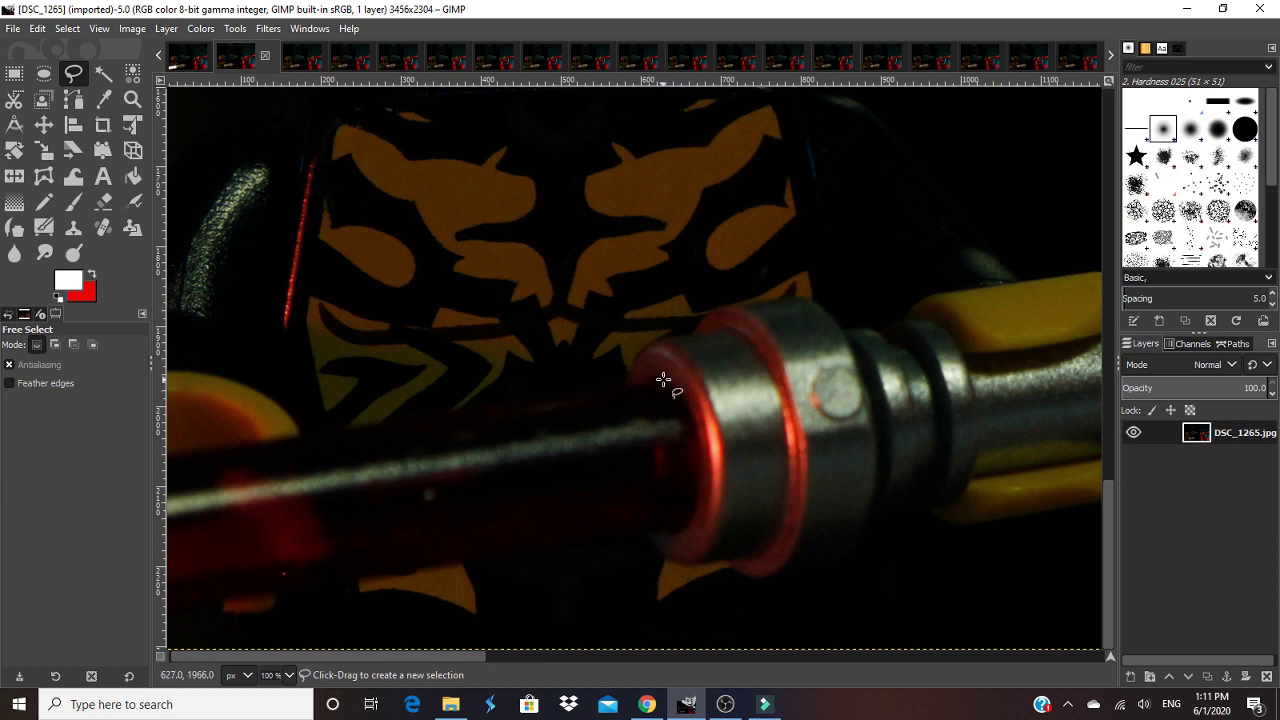
pyautogui.keyDown('ctrl'); pyautogui.scroll(4, 663, 380); pyautogui.keyUp('ctrl')
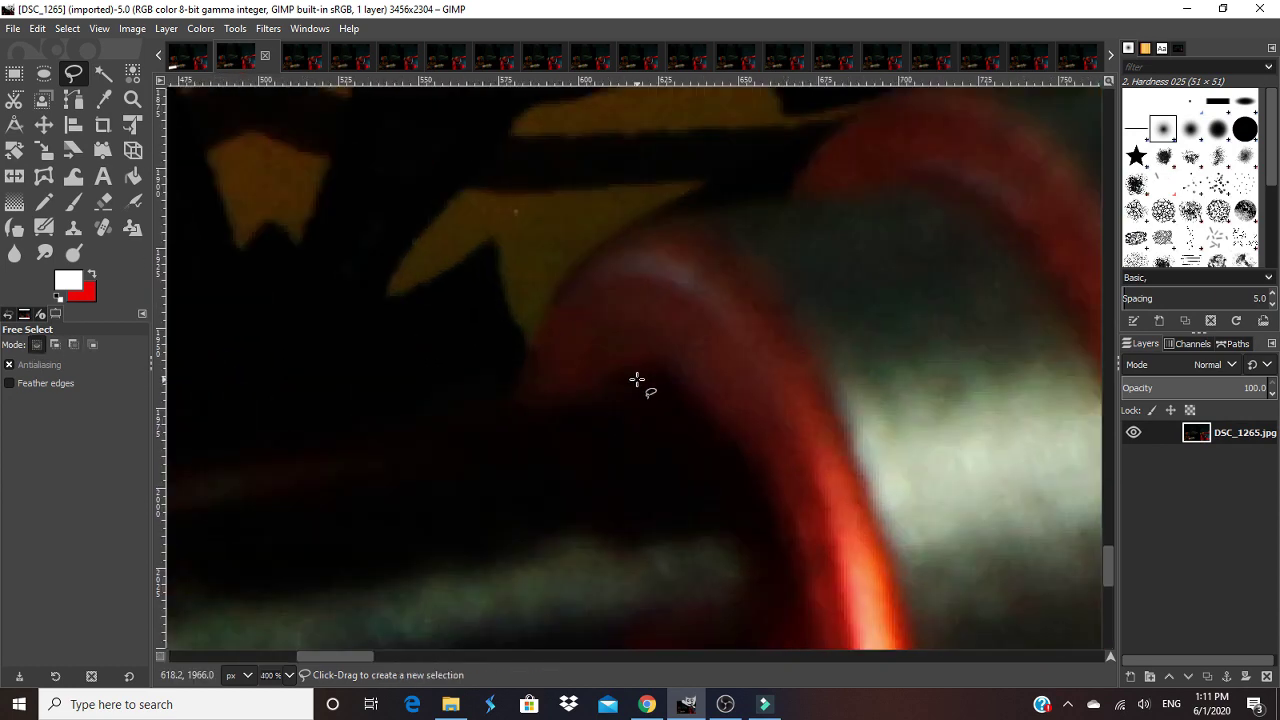
pyautogui.scroll(-3, 638, 376)
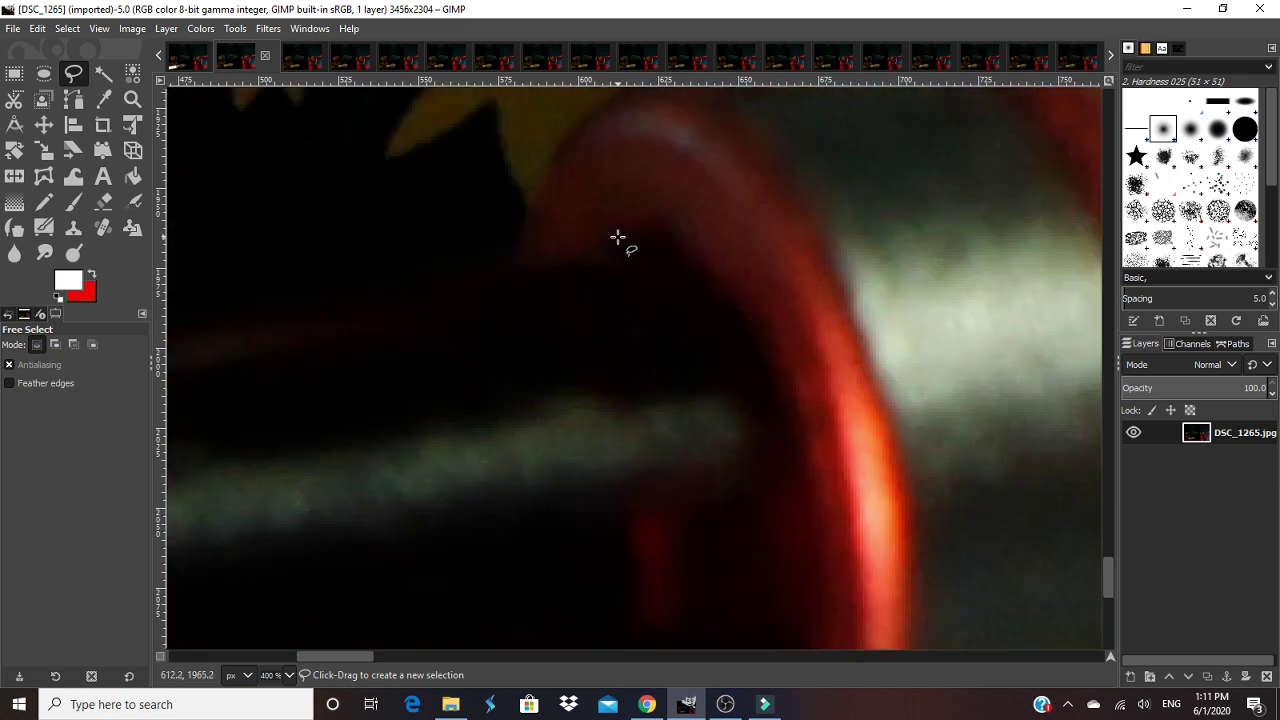
pyautogui.scroll(3, 617, 237)
pyautogui.scroll(-1, 617, 237)
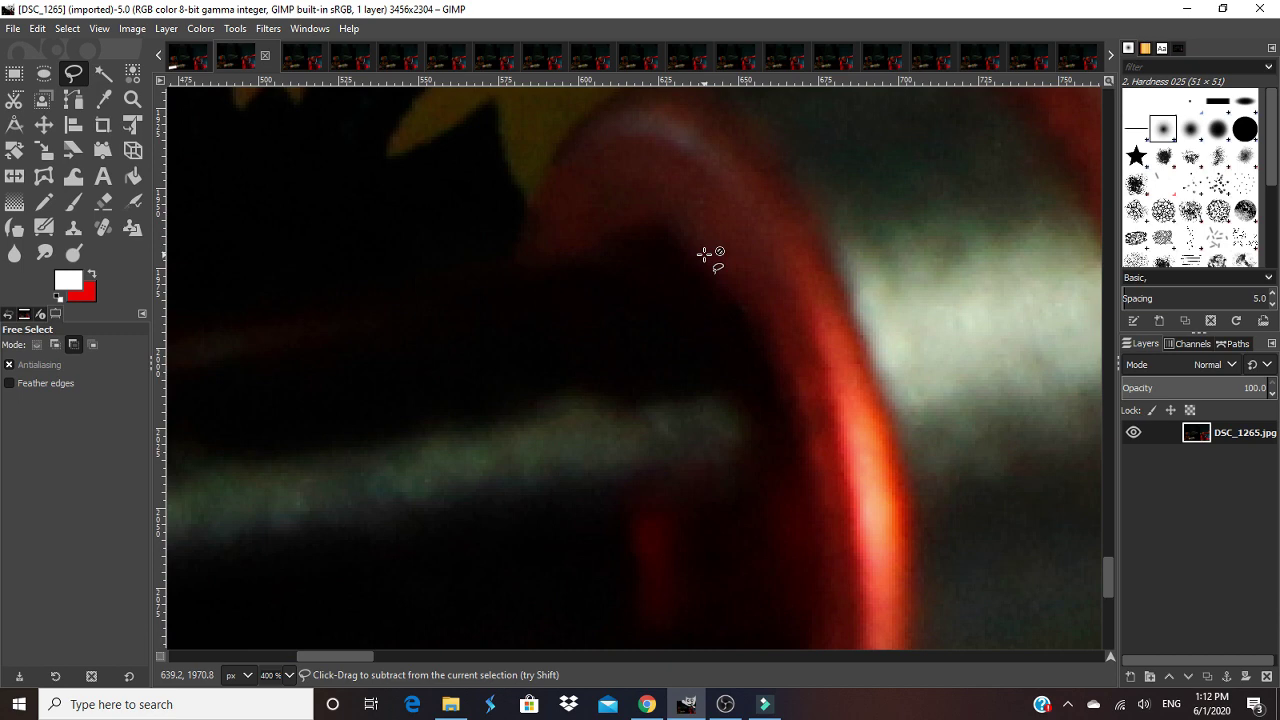
pyautogui.scroll(-3, 709, 257)
pyautogui.scroll(3, 717, 354)
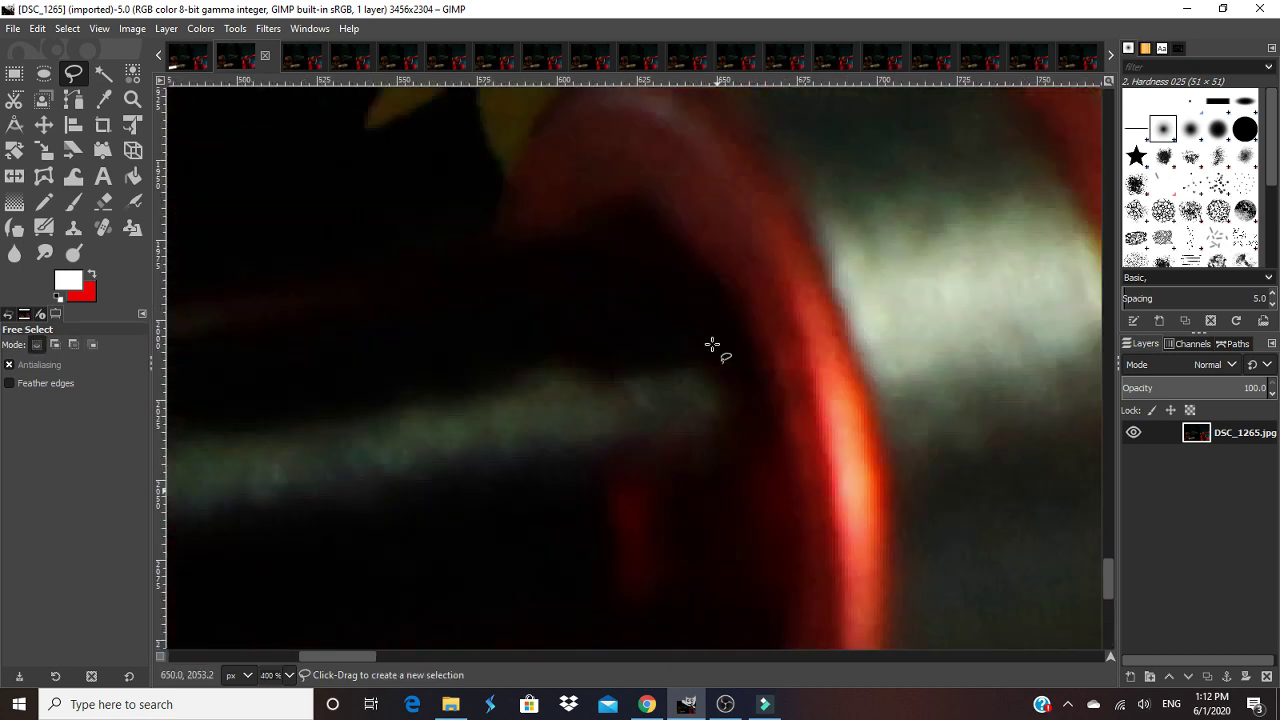
pyautogui.click(577, 217)
pyautogui.click(619, 208)
pyautogui.click(690, 243)
pyautogui.click(745, 322)
# Step: Trace the blade out to the photo's left edge, close the outline and commit the selection
pyautogui.scroll(-3, 790, 440)
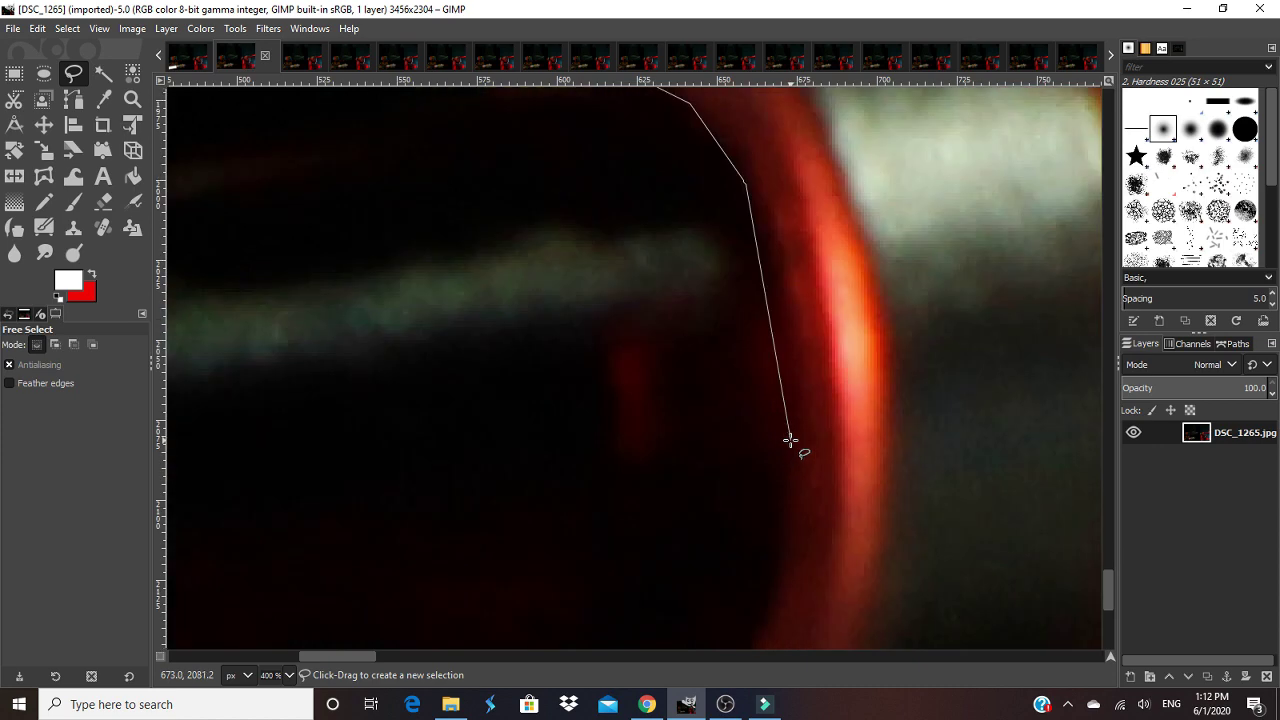
pyautogui.click(782, 280)
pyautogui.click(793, 355)
pyautogui.click(792, 432)
pyautogui.scroll(-2, 783, 480)
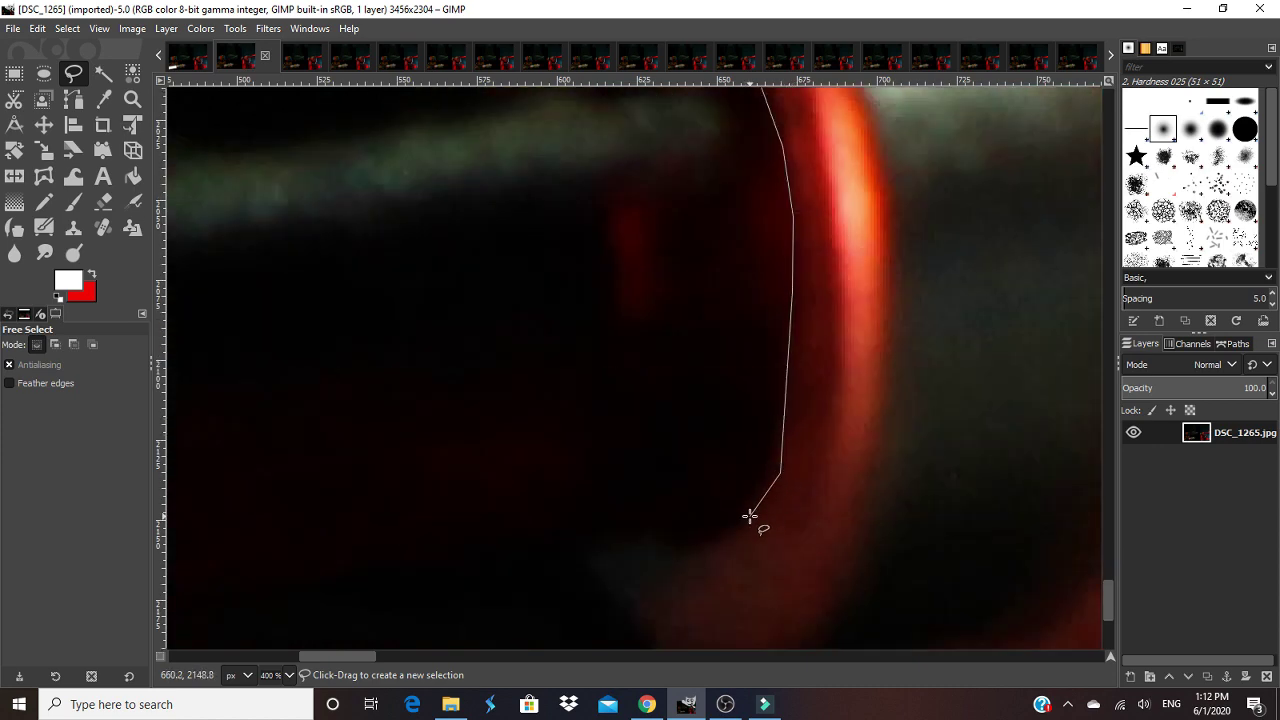
pyautogui.click(749, 514)
pyautogui.scroll(-2, 429, 557)
pyautogui.scroll(-2, 337, 571)
pyautogui.click(167, 529)
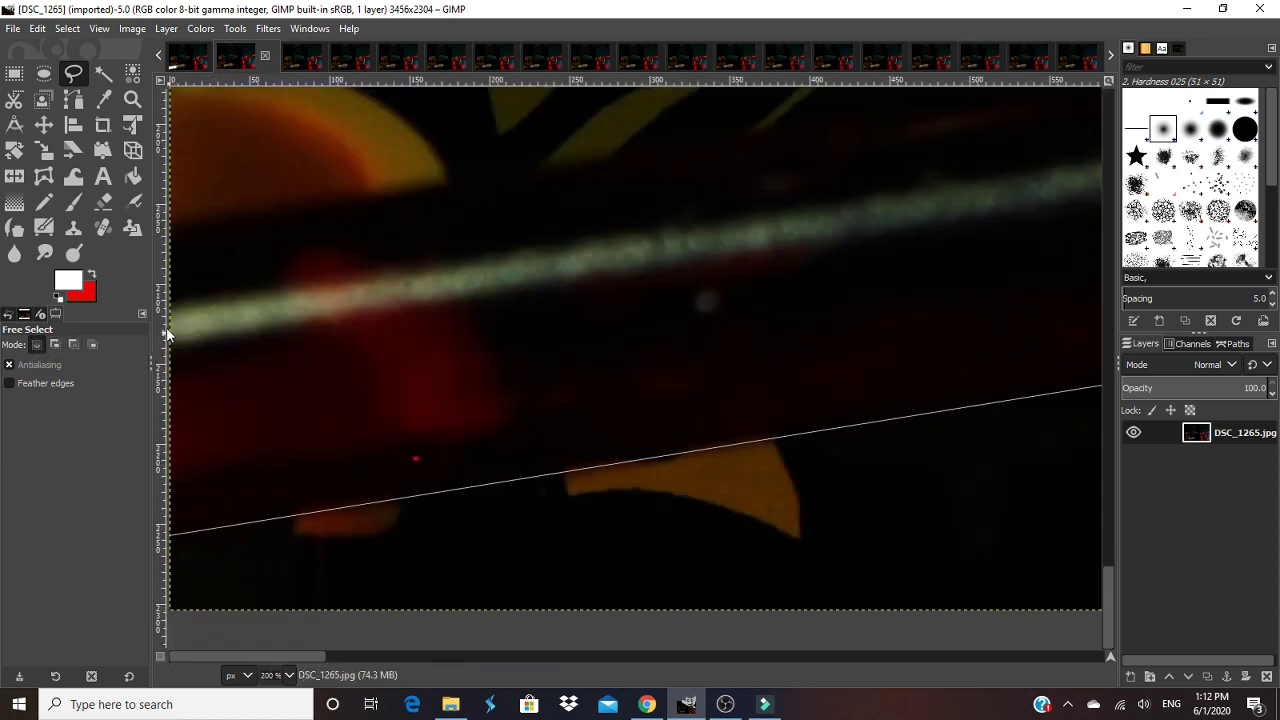
pyautogui.click(170, 222)
pyautogui.hscroll(10, 240, 208)
pyautogui.scroll(3, 240, 208)
pyautogui.click(460, 210)
pyautogui.press('Return')
pyautogui.scroll(-2, 740, 244)
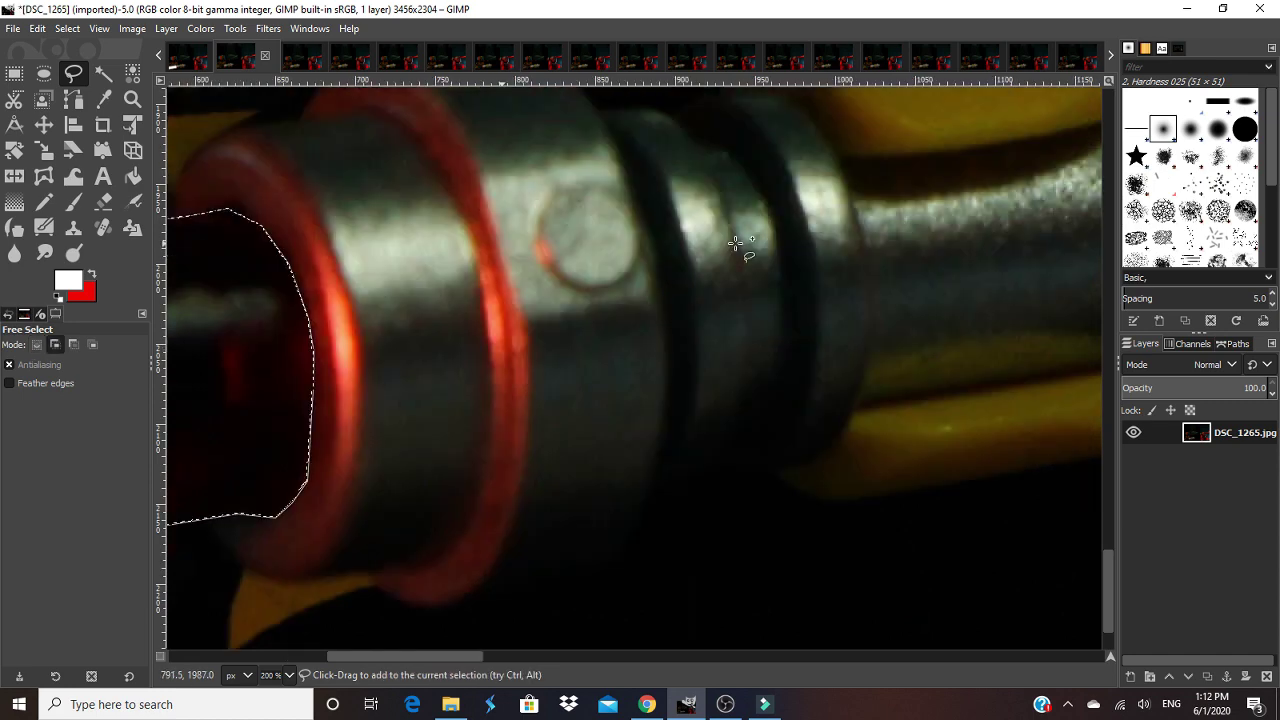
pyautogui.scroll(1, 737, 243)
pyautogui.hscroll(-5, 737, 243)
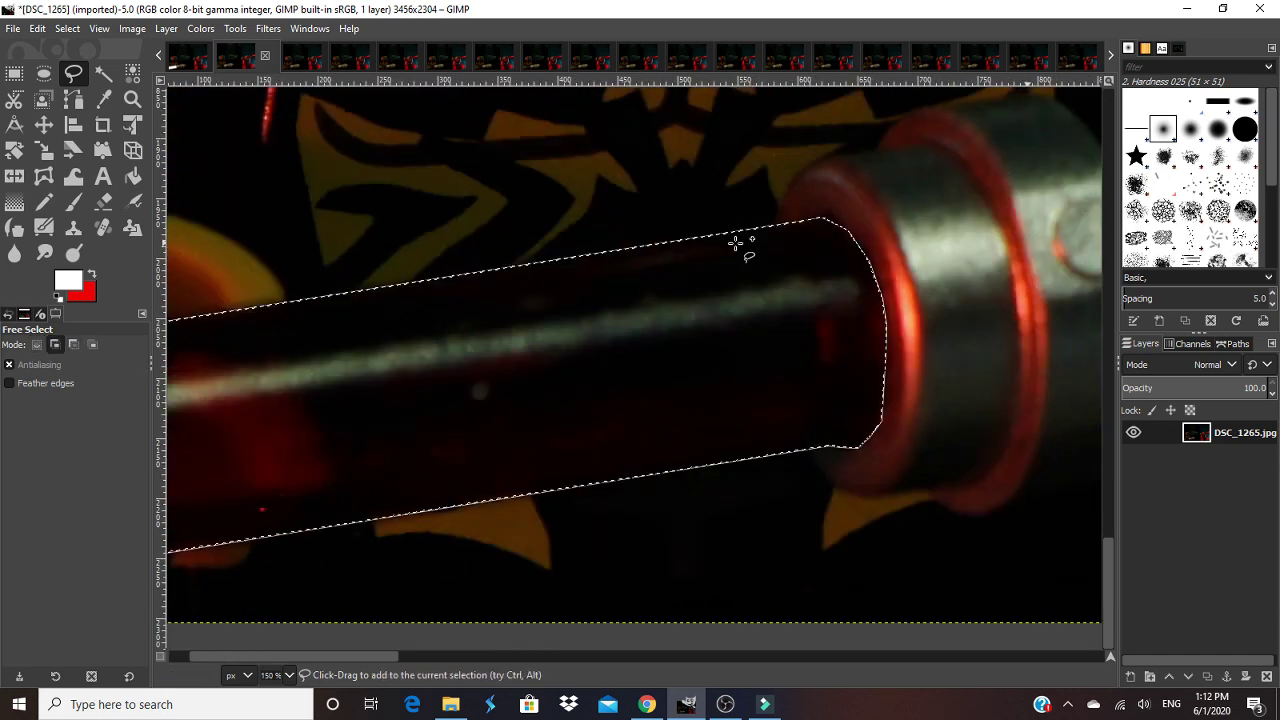
pyautogui.scroll(-1, 745, 243)
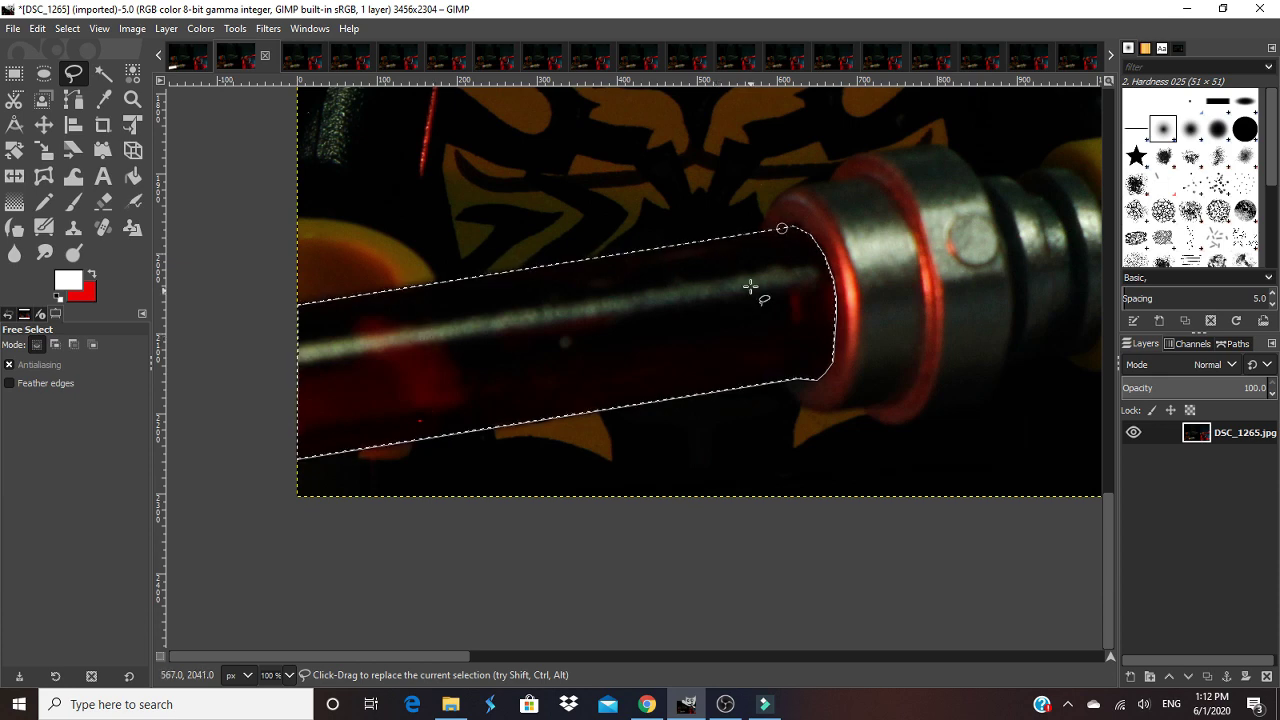
pyautogui.scroll(1, 740, 266)
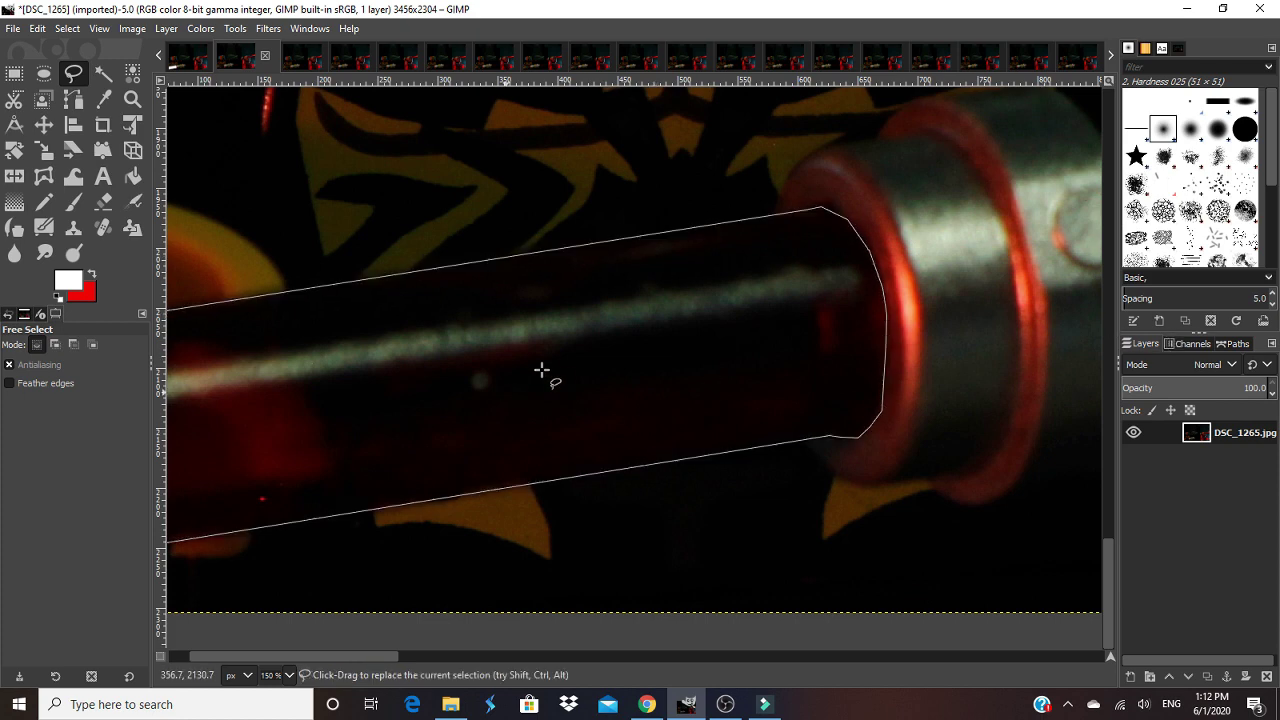
pyautogui.press('ctrl')
pyautogui.scroll(-1, 541, 301)
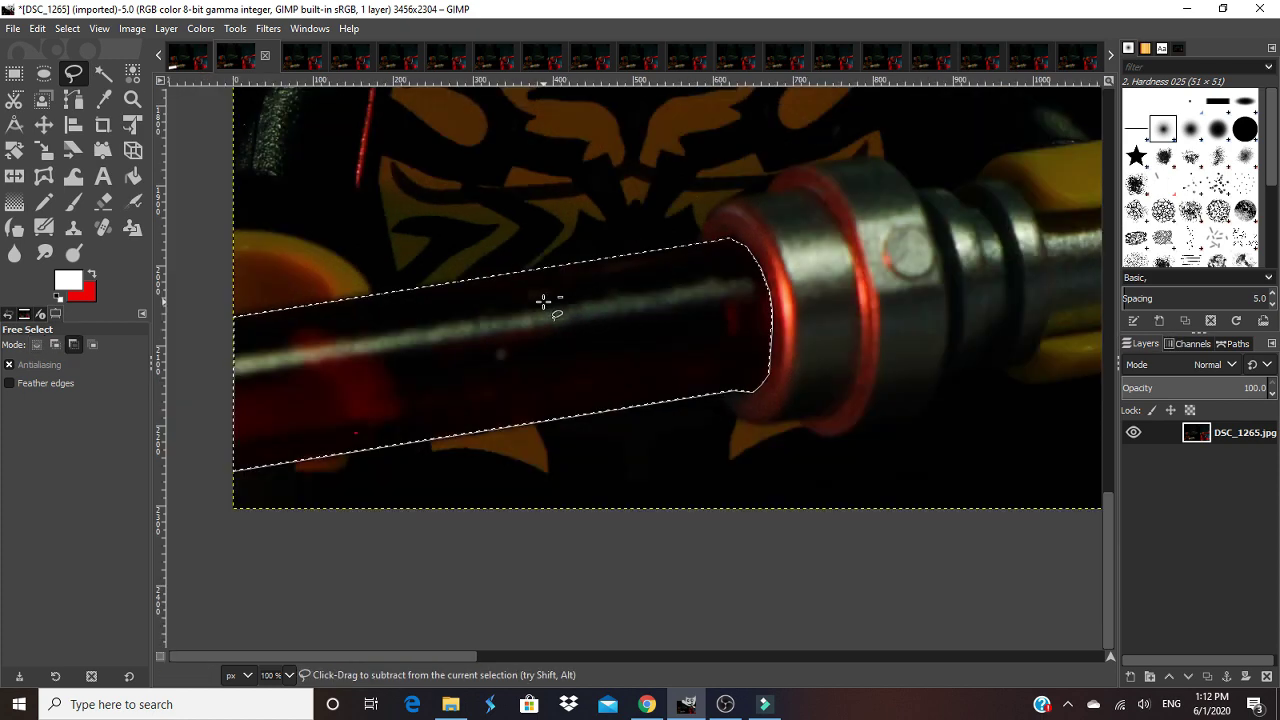
# Step: Create a new layer 'Layer' filled with transparency above the photo
pyautogui.click(1130, 677)
pyautogui.write('d')
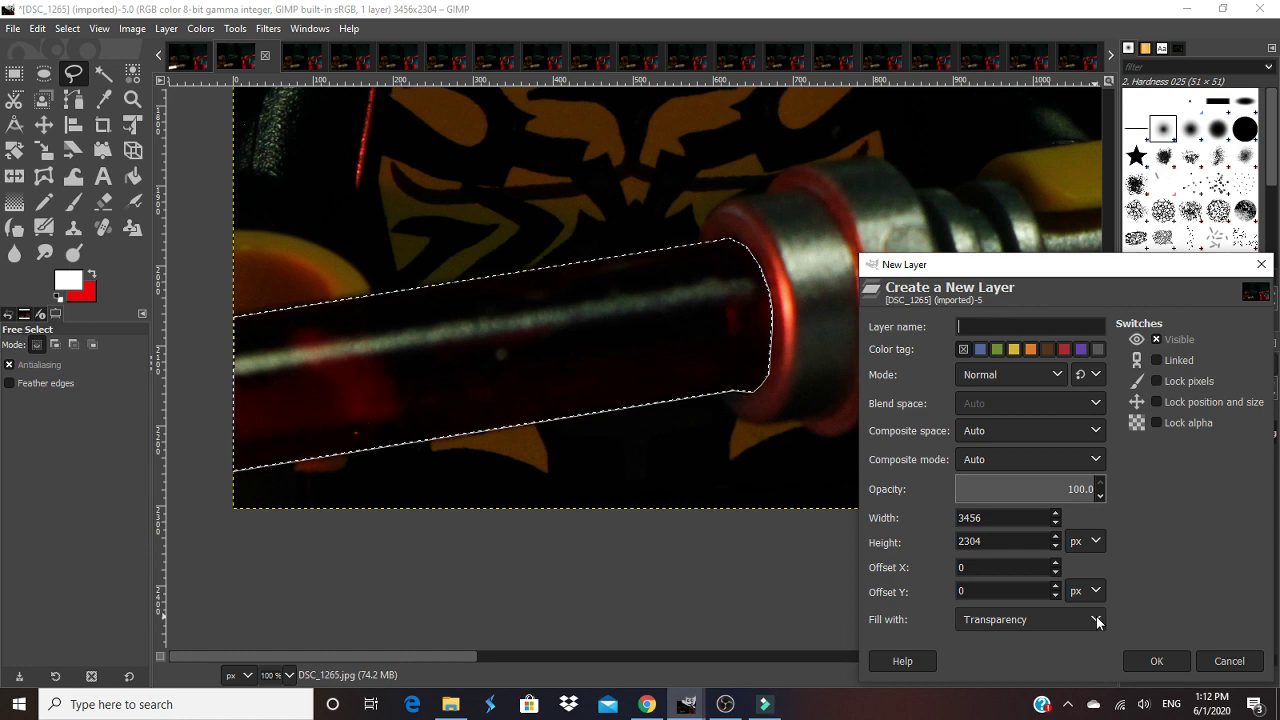
pyautogui.click(1156, 663)
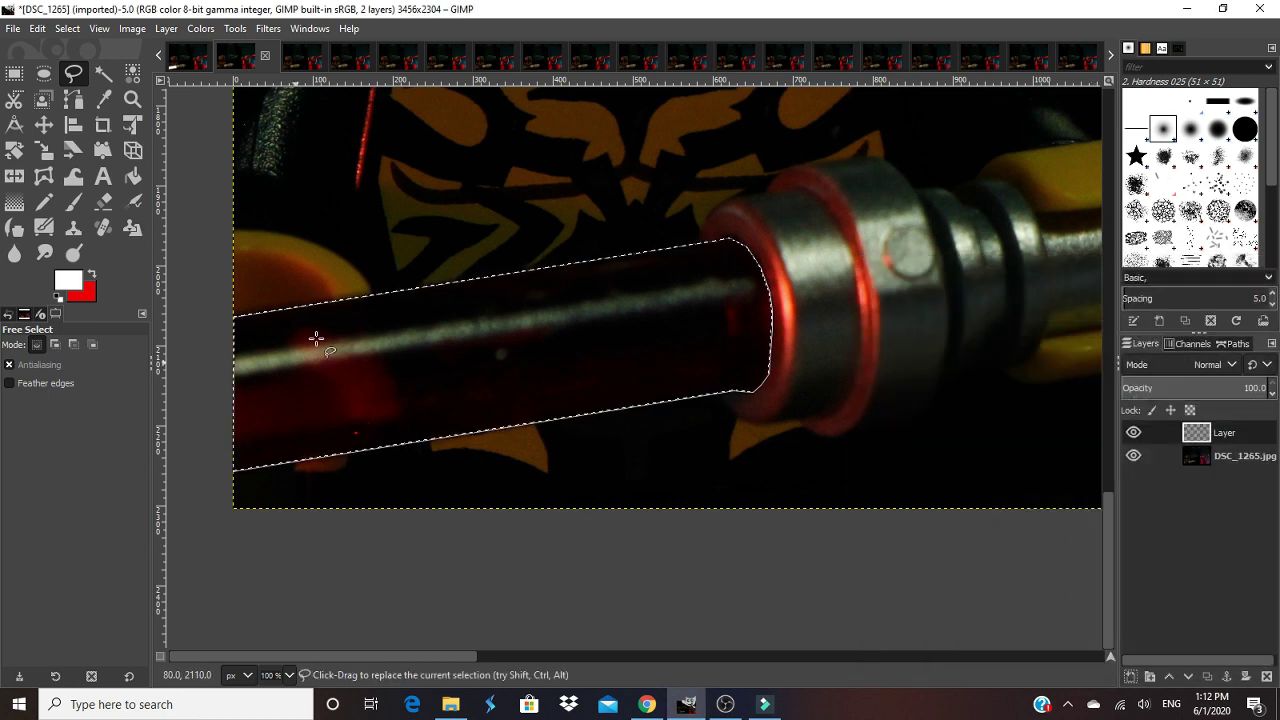
# Step: Swap the colours so red is foreground and confirm its values in the colour dialog
pyautogui.click(91, 276)
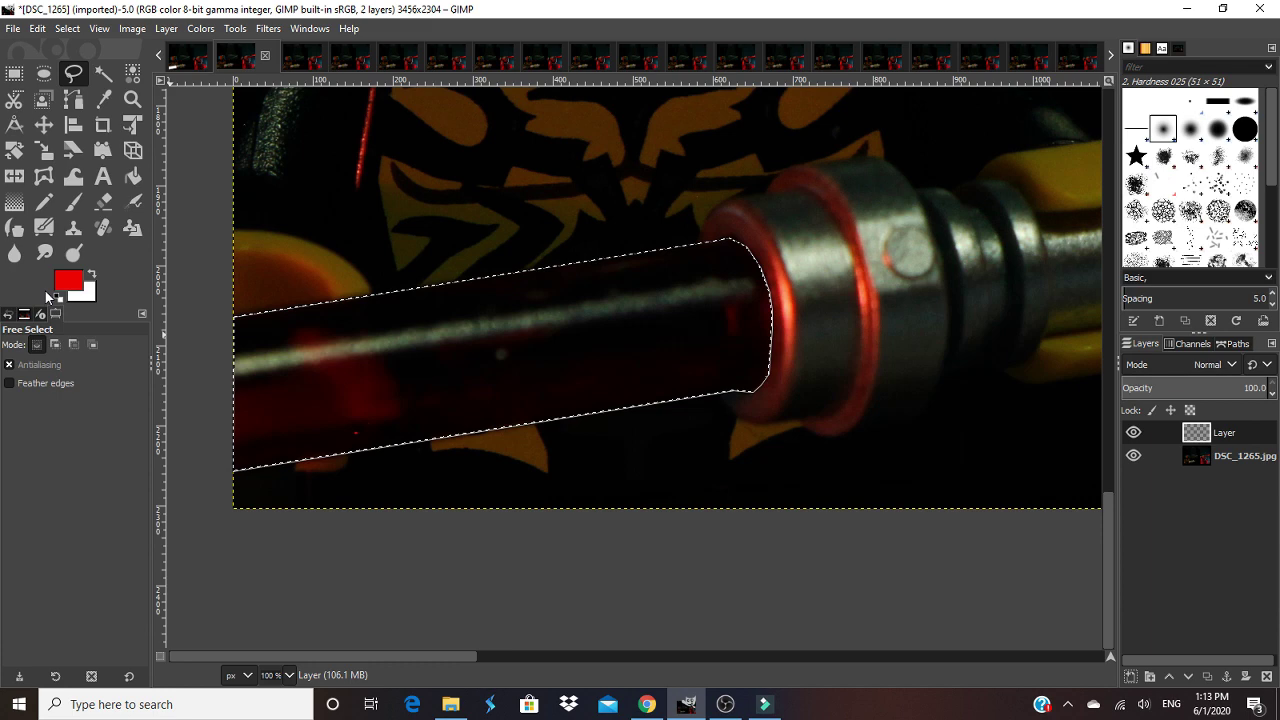
pyautogui.click(70, 280)
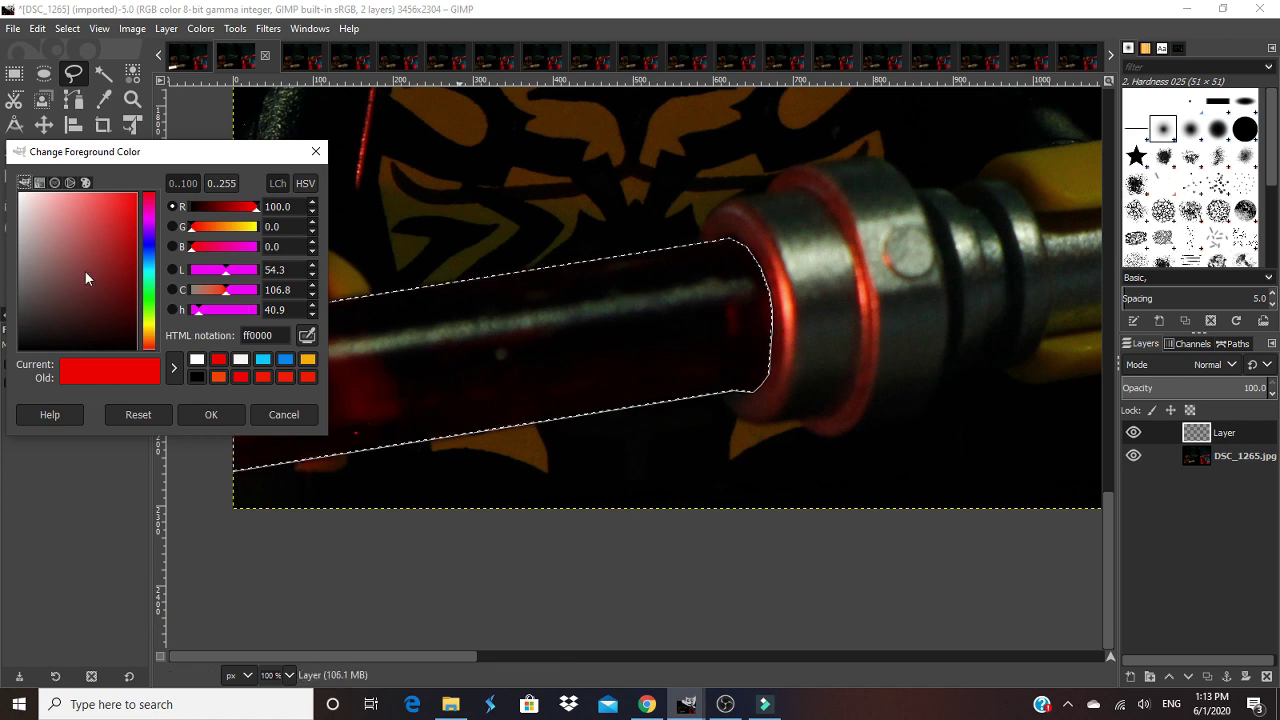
pyautogui.click(217, 414)
pyautogui.keyDown('ctrl'); pyautogui.scroll(-1, 500, 251); pyautogui.keyUp('ctrl')
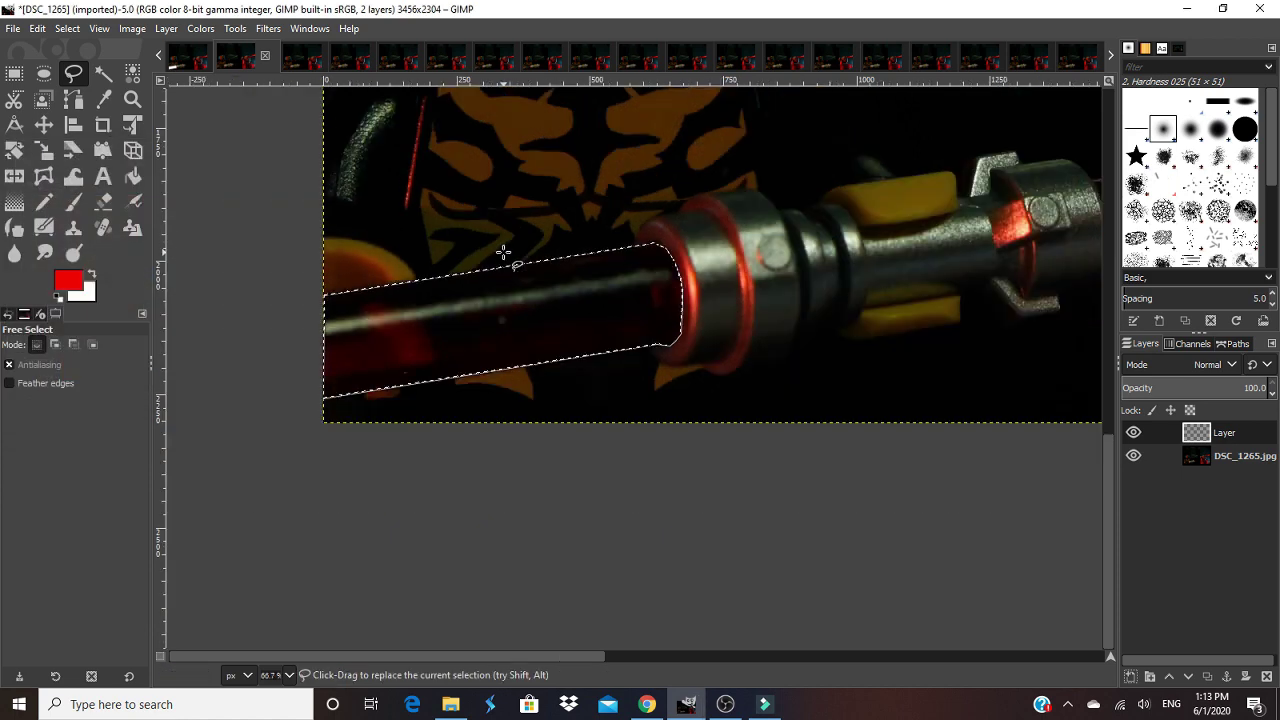
pyautogui.scroll(3, 503, 254)
pyautogui.scroll(2, 586, 291)
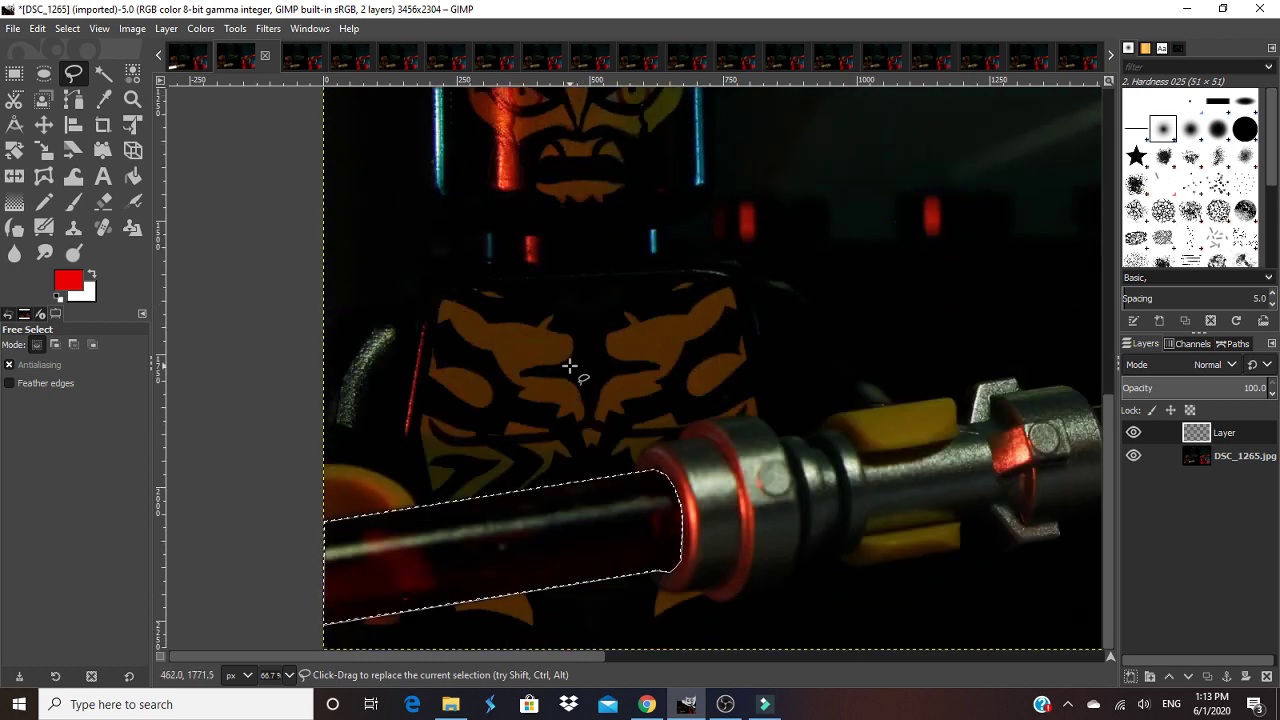
pyautogui.keyDown('ctrl'); pyautogui.scroll(1, 609, 427); pyautogui.keyUp('ctrl')
pyautogui.scroll(-2, 609, 427)
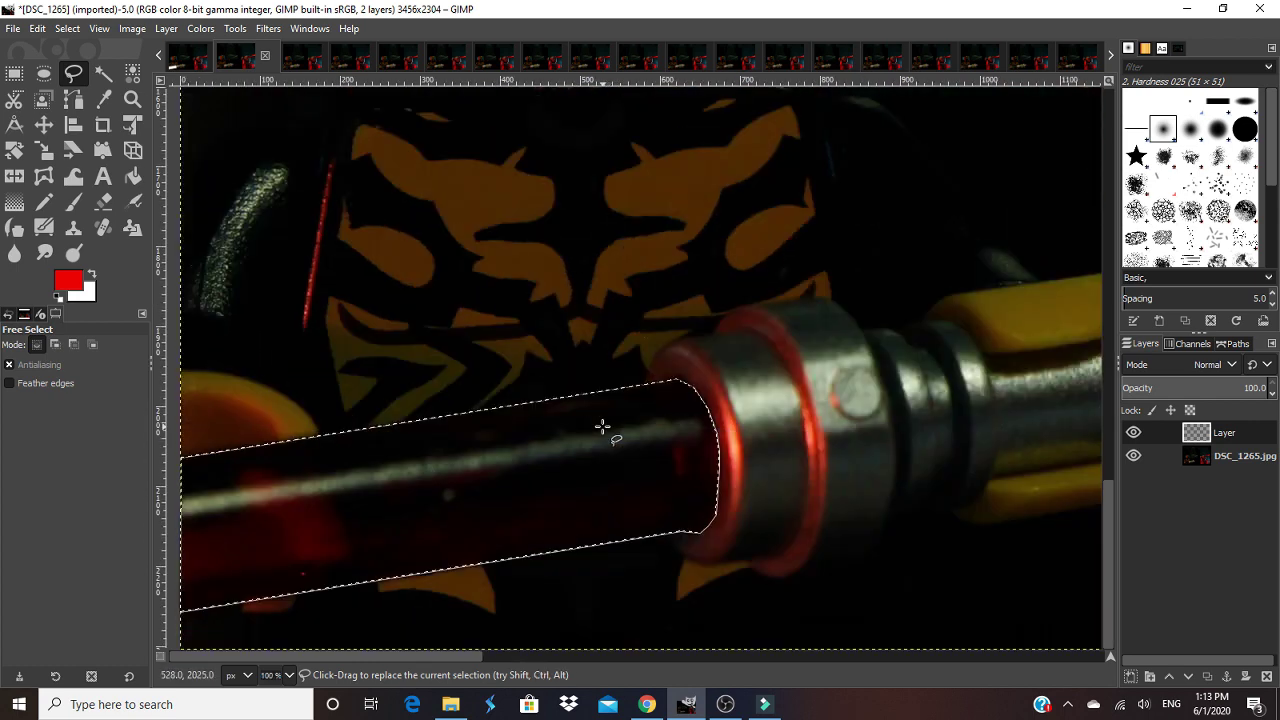
# Step: Choose Bucket Fill and review the white background colour, leaving it unchanged
pyautogui.click(133, 176)
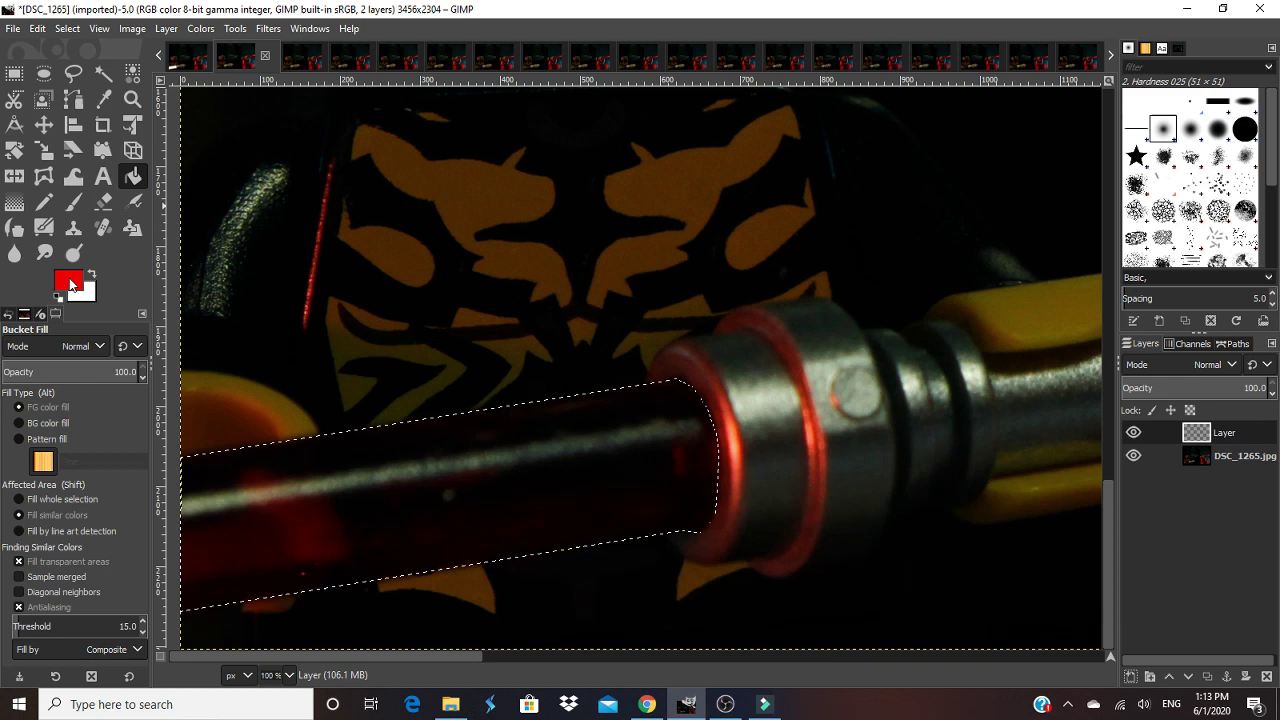
pyautogui.click(84, 300)
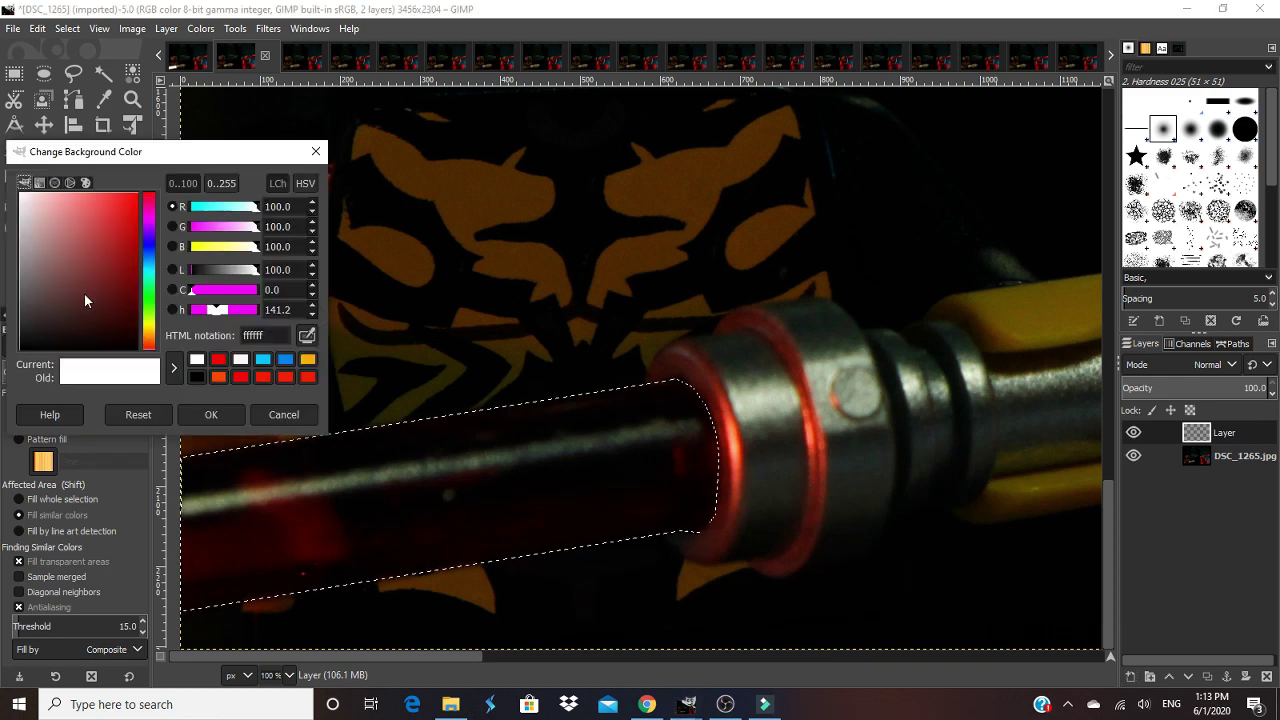
pyautogui.click(317, 149)
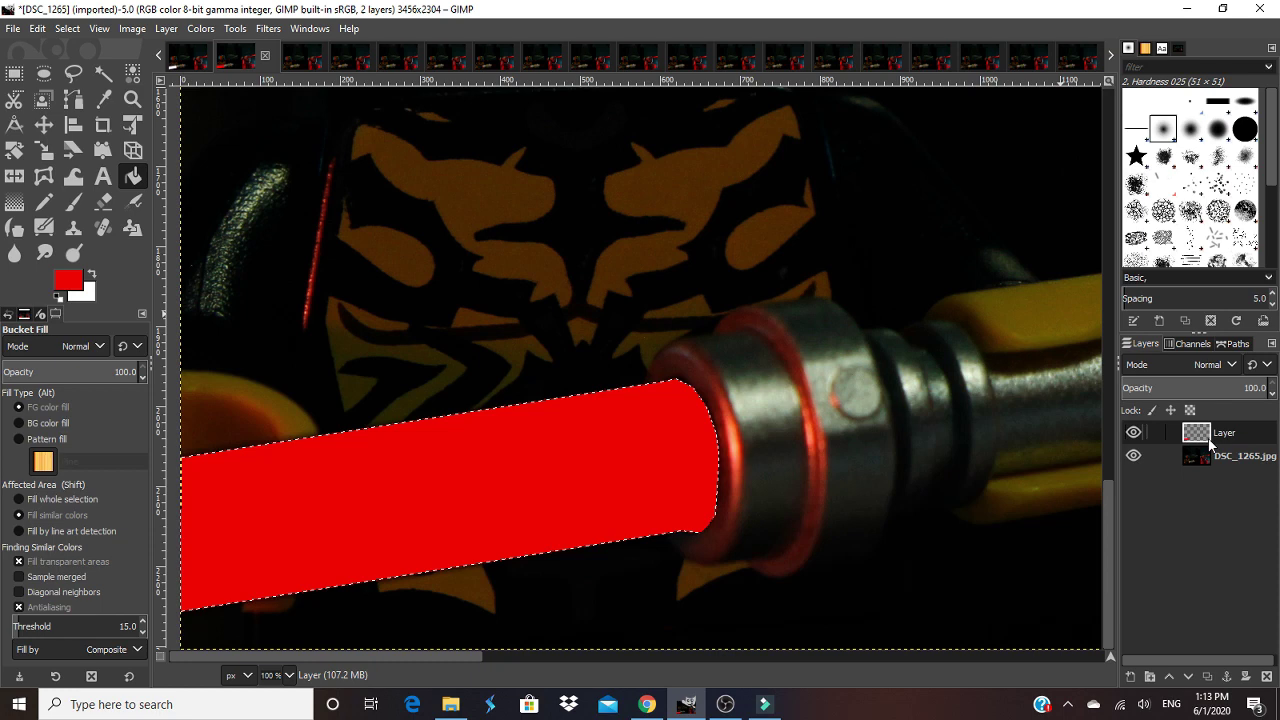
# Step: Add transparent Layer #1 above the red blade and make white the foreground colour
pyautogui.click(1129, 677)
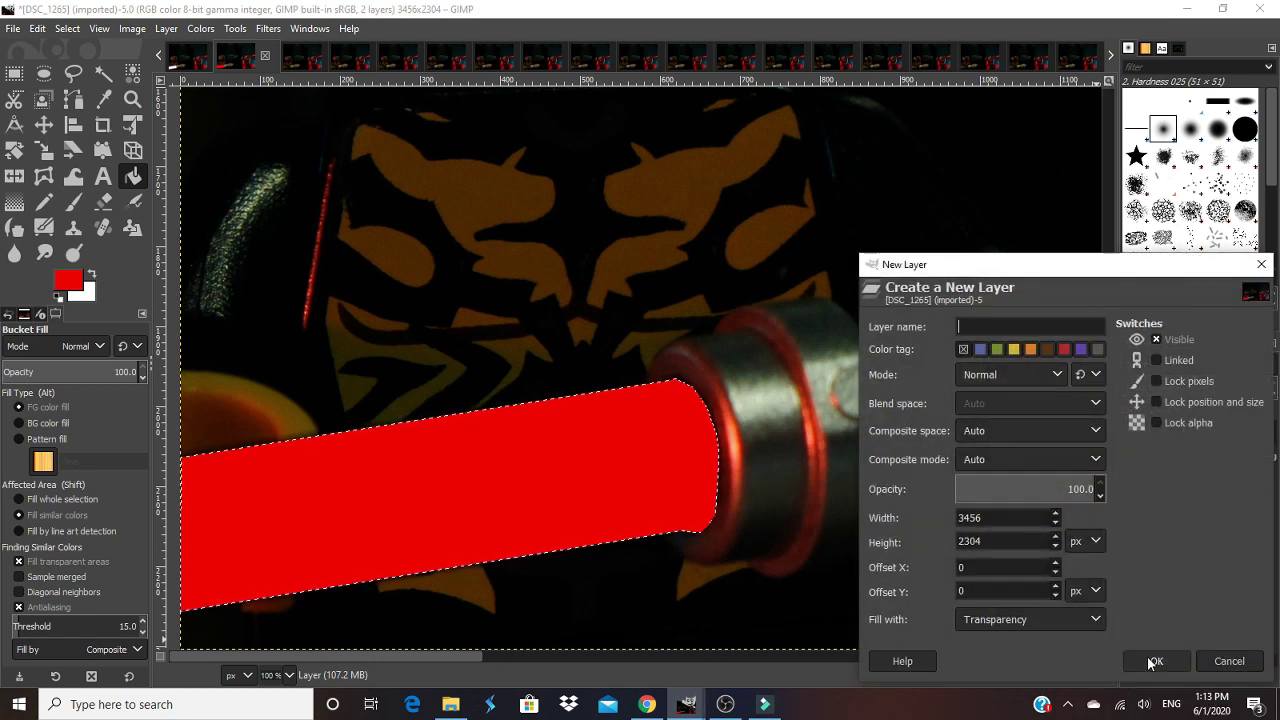
pyautogui.click(1152, 662)
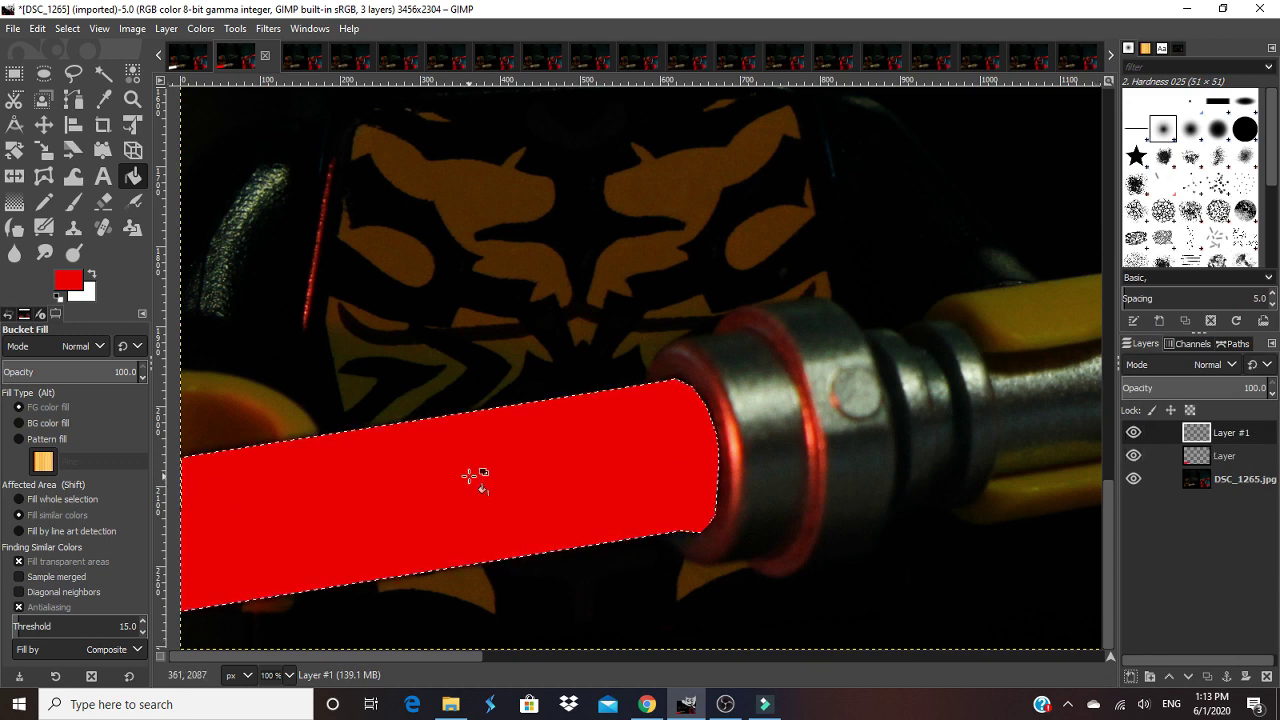
pyautogui.click(92, 274)
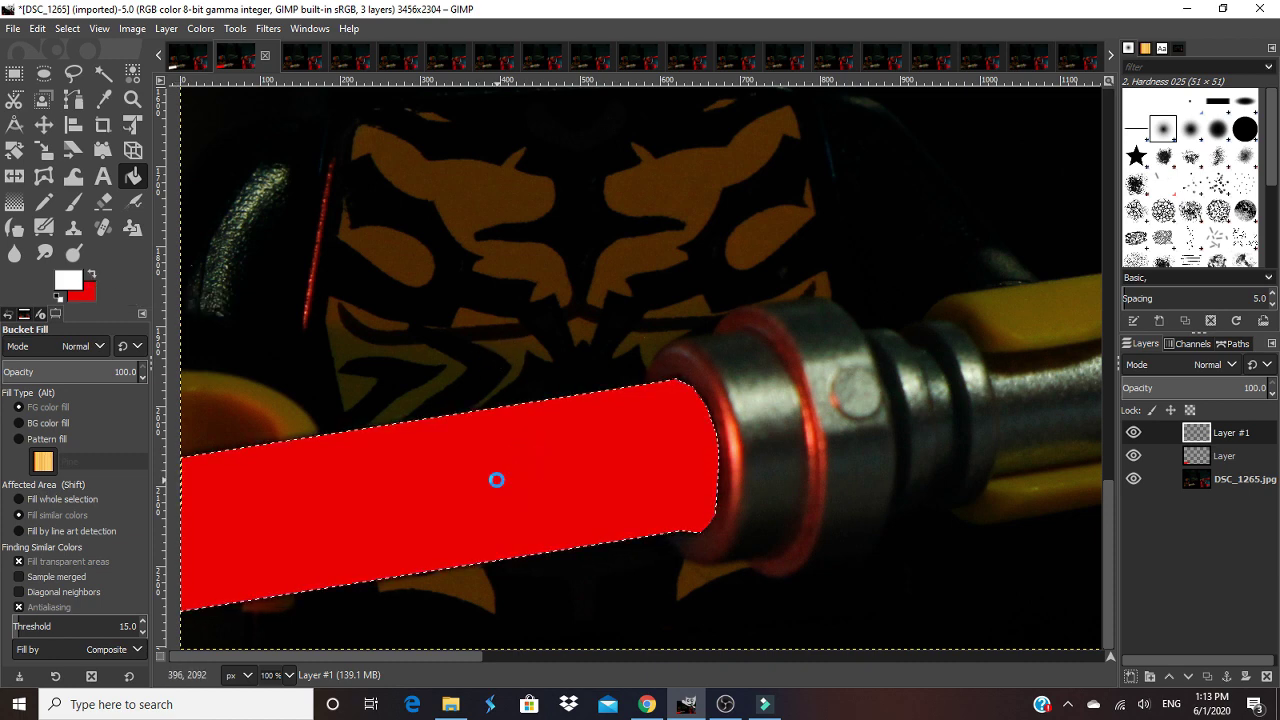
pyautogui.scroll(-1, 420, 294)
pyautogui.scroll(-1, 410, 292)
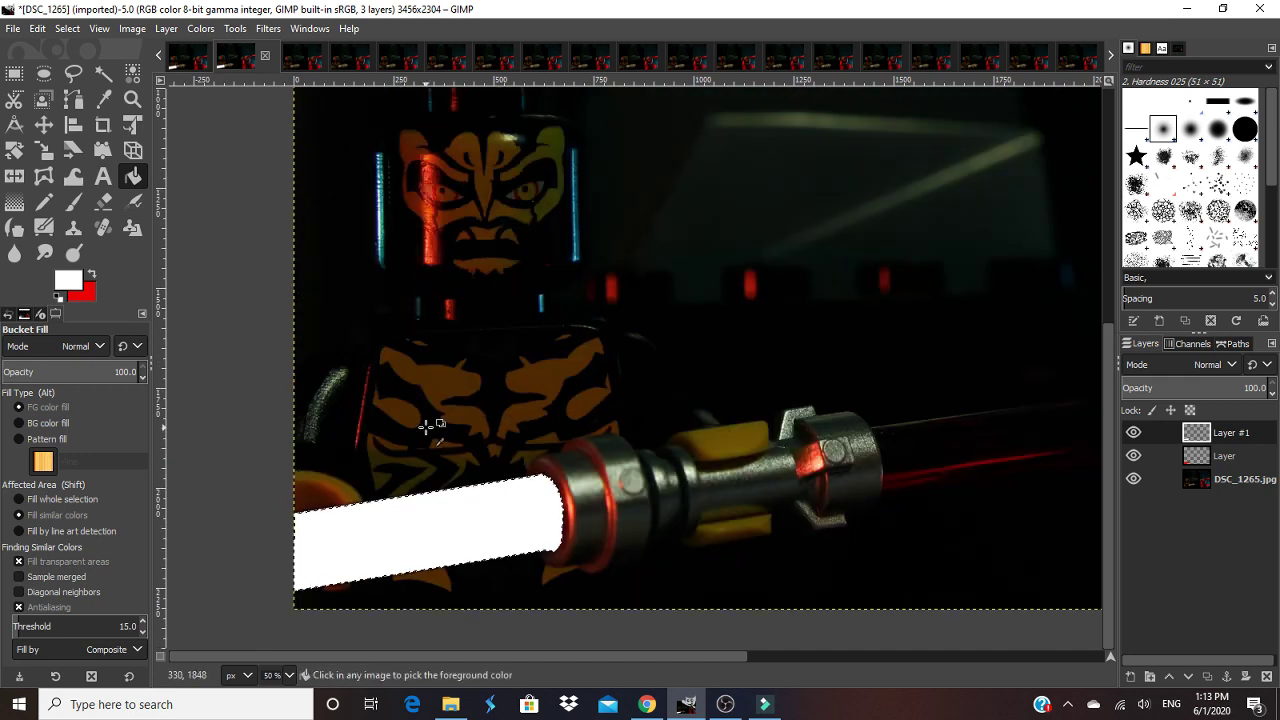
pyautogui.scroll(2, 495, 392)
pyautogui.scroll(-1, 466, 400)
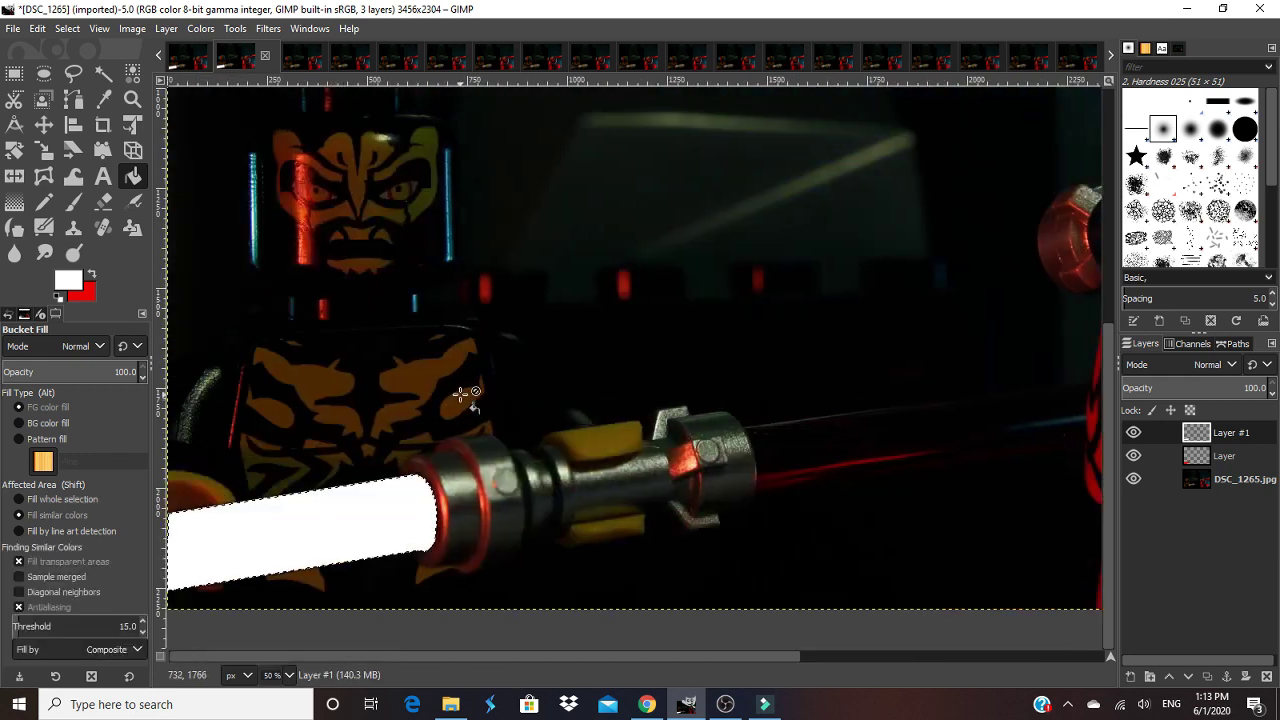
pyautogui.scroll(-1, 425, 405)
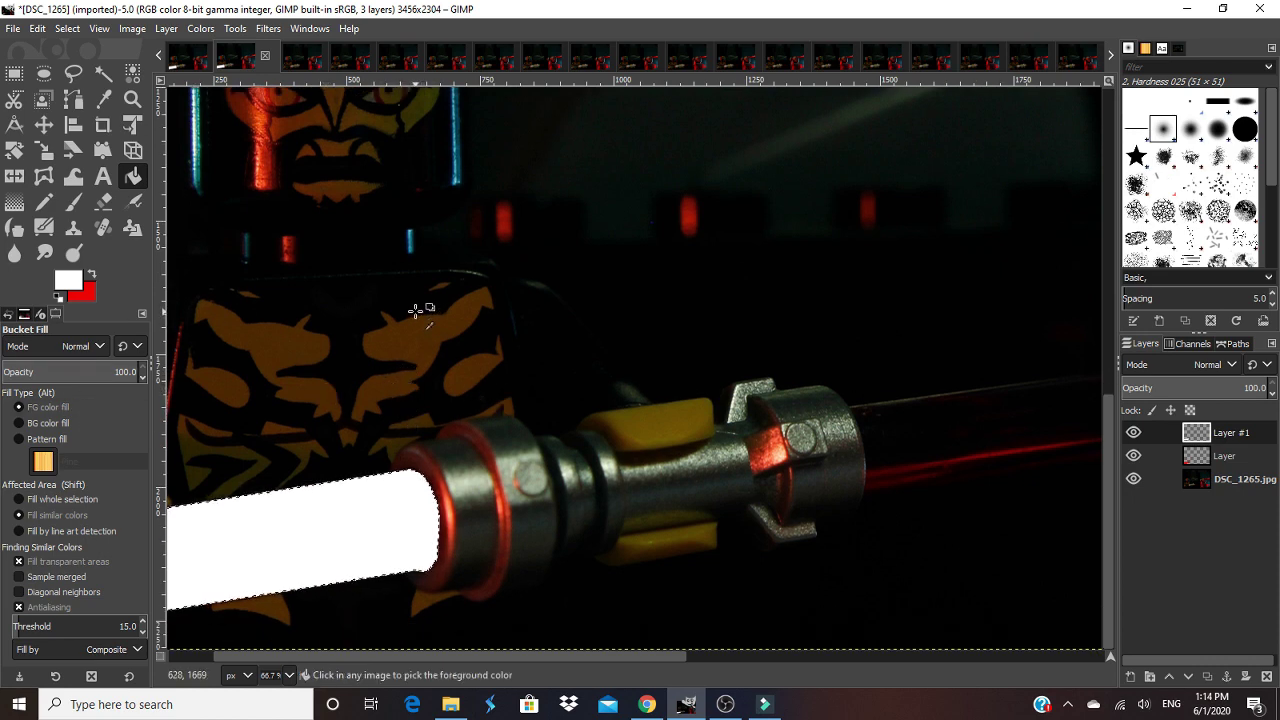
# Step: Deselect the blade and duplicate the red 'Layer' into 'Layer copy'
pyautogui.hotkey('ctrl', 'shift', 'a')
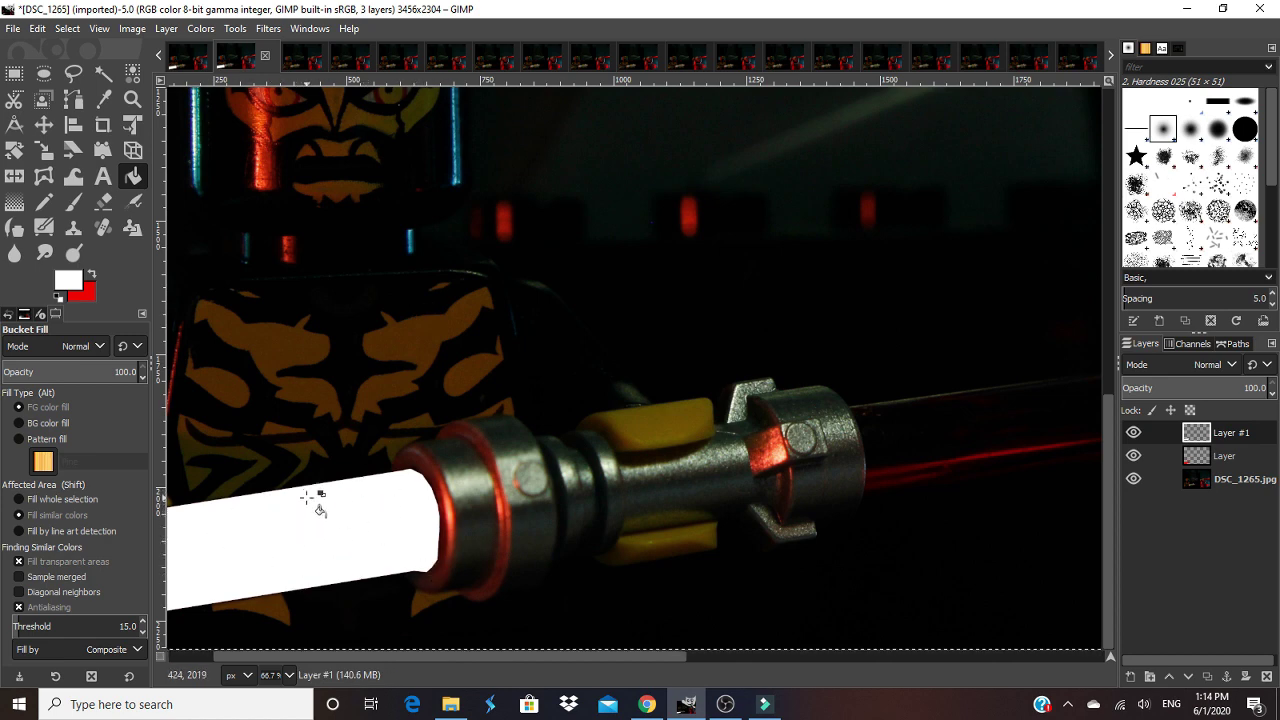
pyautogui.click(1238, 456)
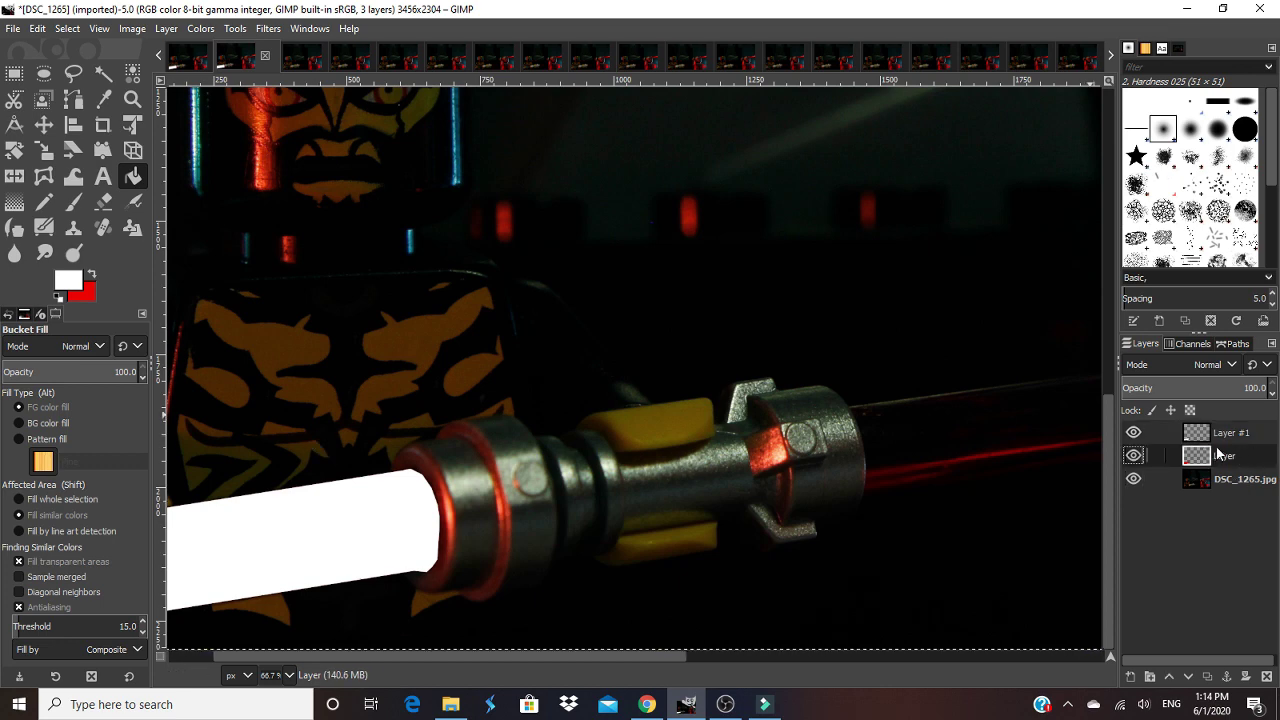
pyautogui.rightClick(1238, 456)
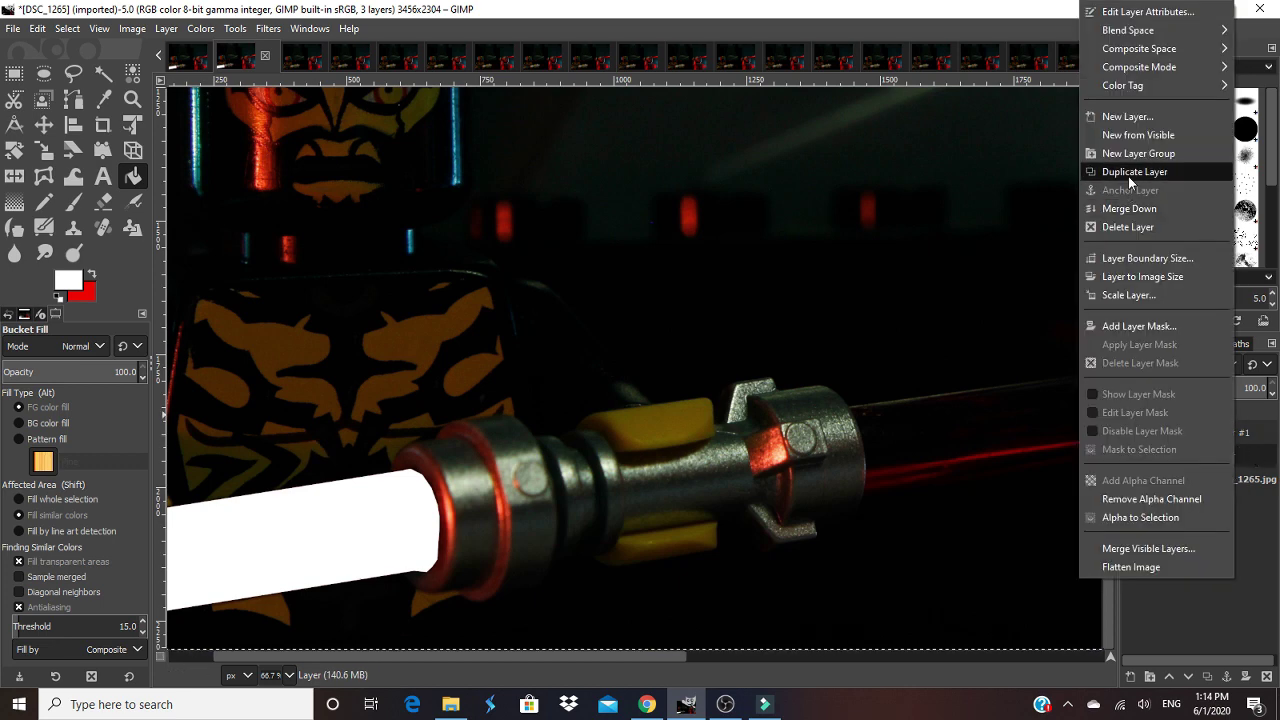
pyautogui.click(1128, 173)
pyautogui.click(1240, 479)
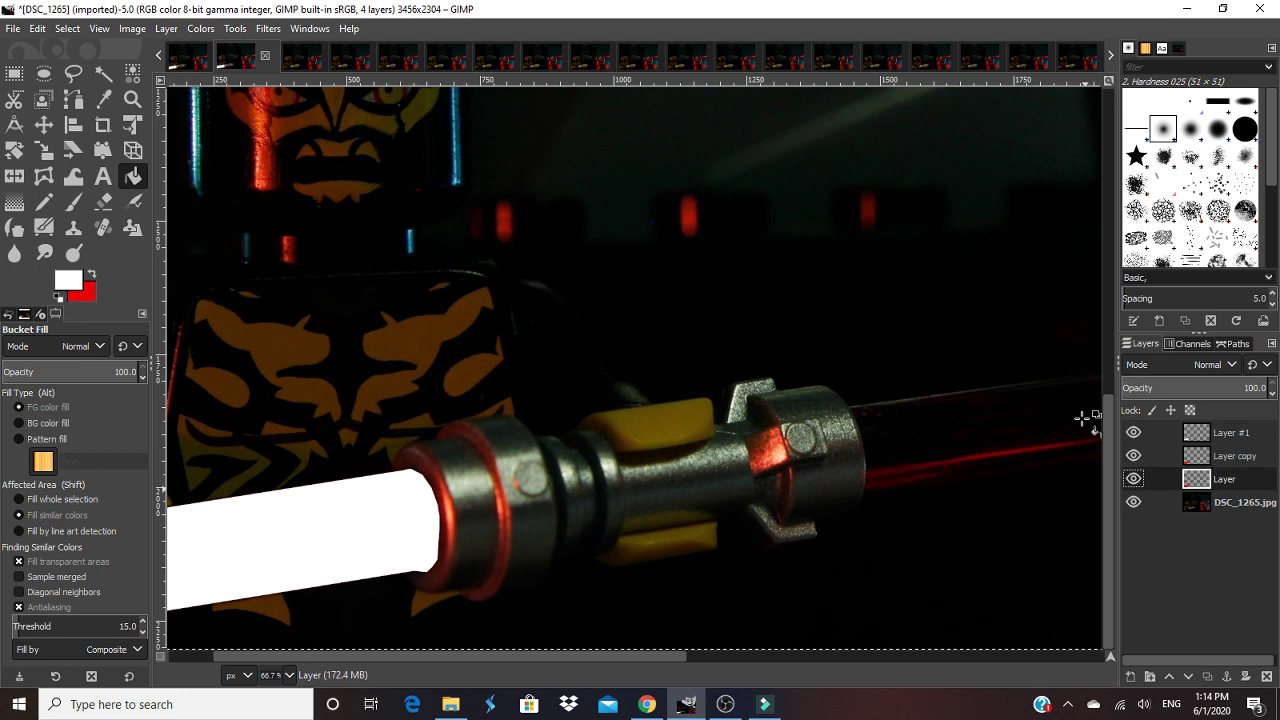
pyautogui.scroll(-1, 518, 377)
pyautogui.scroll(-1, 513, 377)
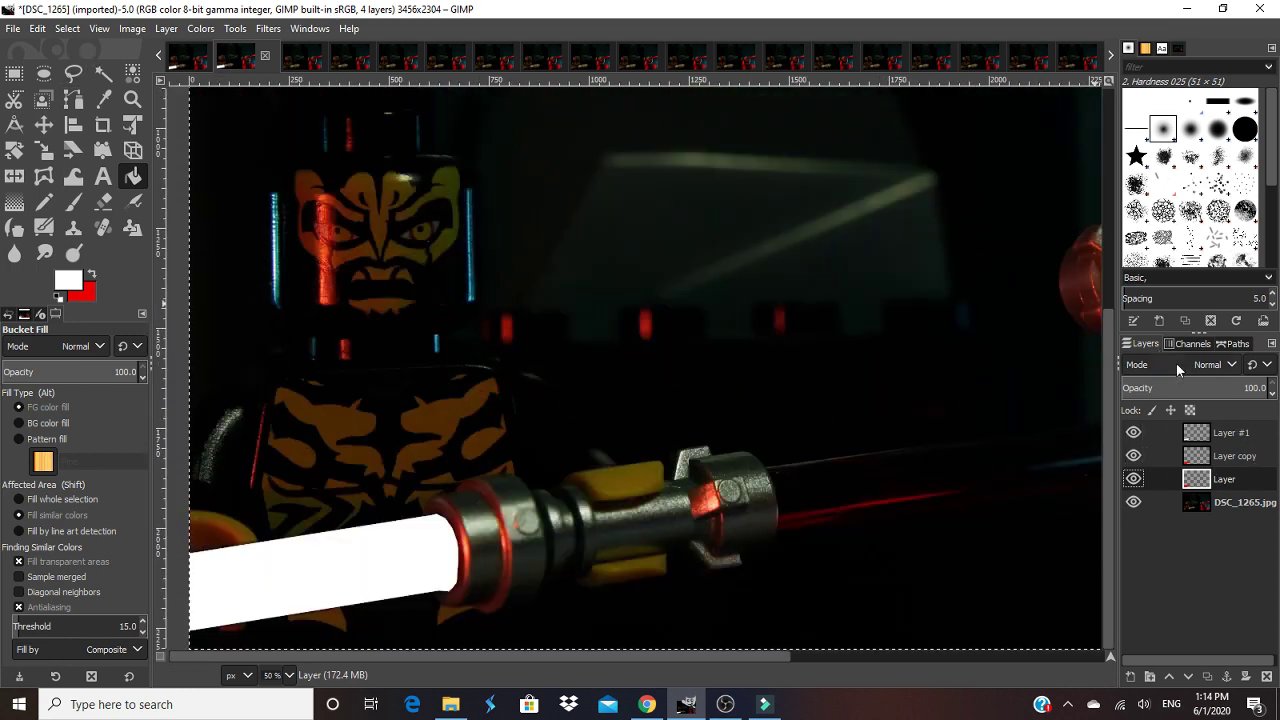
pyautogui.click(1228, 502)
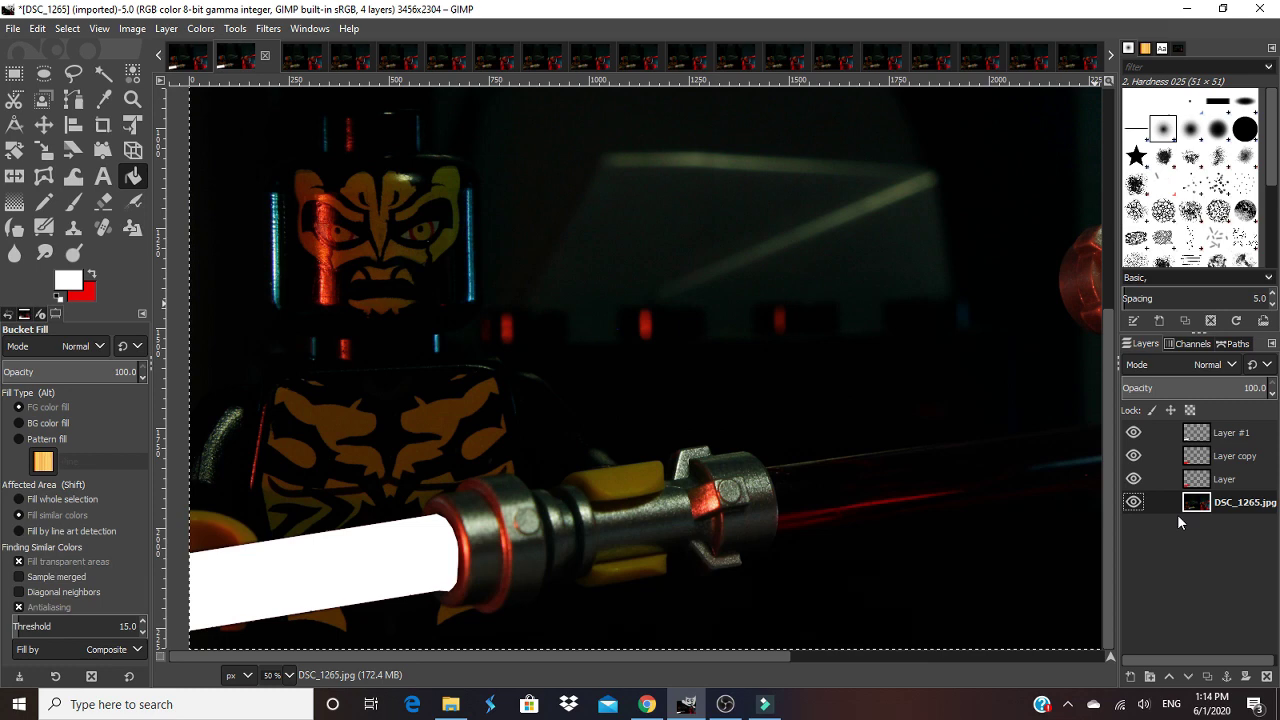
# Step: Toggle the blade layers' visibility to compare them against the bare photo
pyautogui.click(1133, 455)
pyautogui.click(1133, 432)
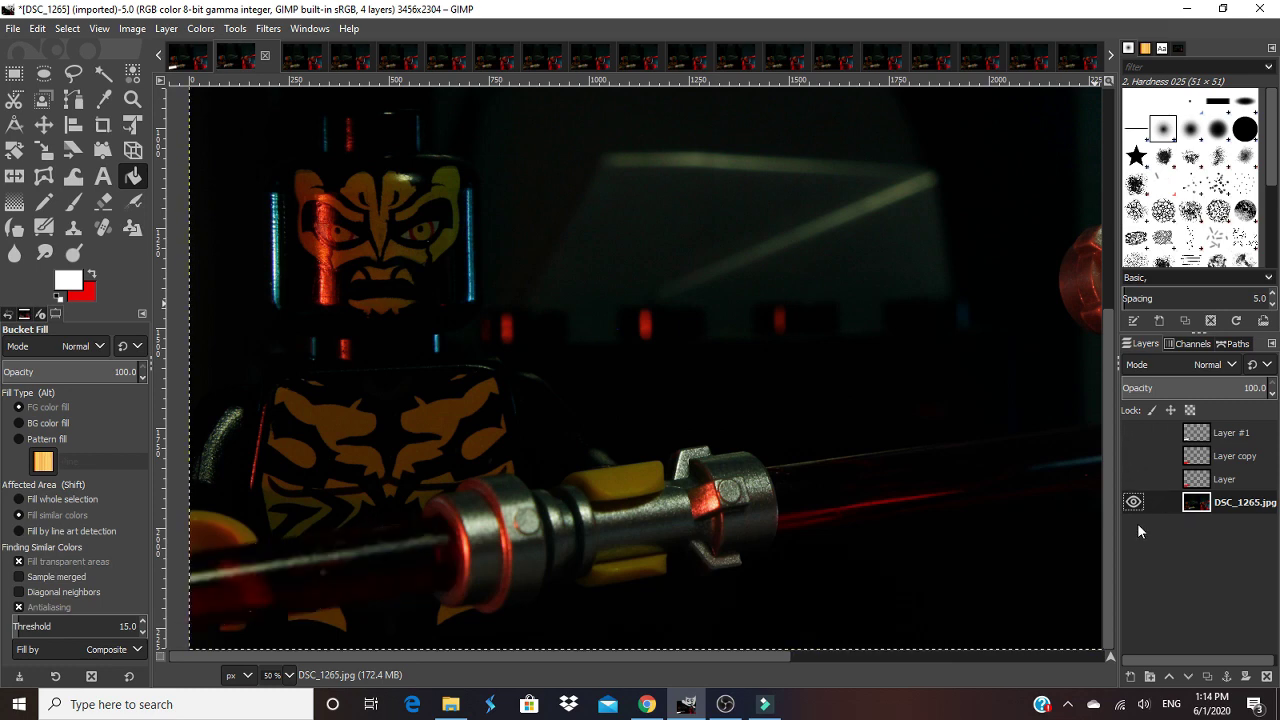
pyautogui.click(1133, 479)
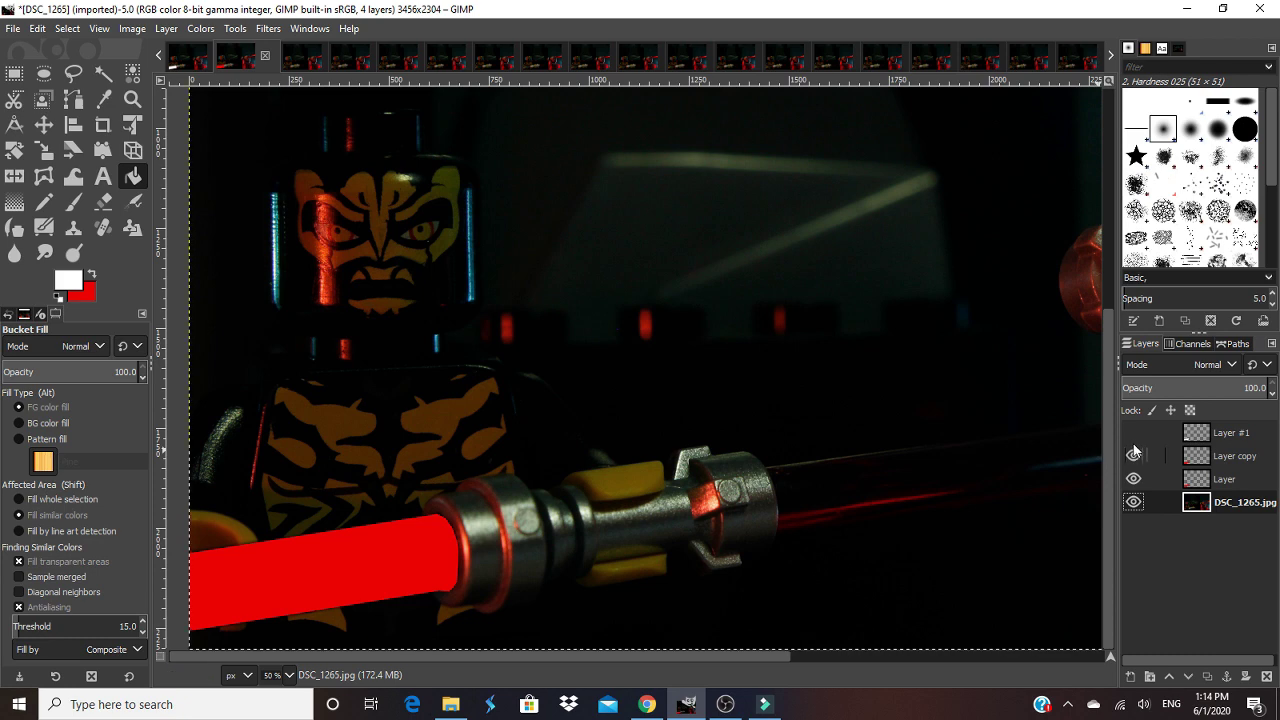
pyautogui.click(1133, 432)
# Step: Apply a Gaussian Blur of about 103.8 to the red 'Layer'
pyautogui.click(1224, 479)
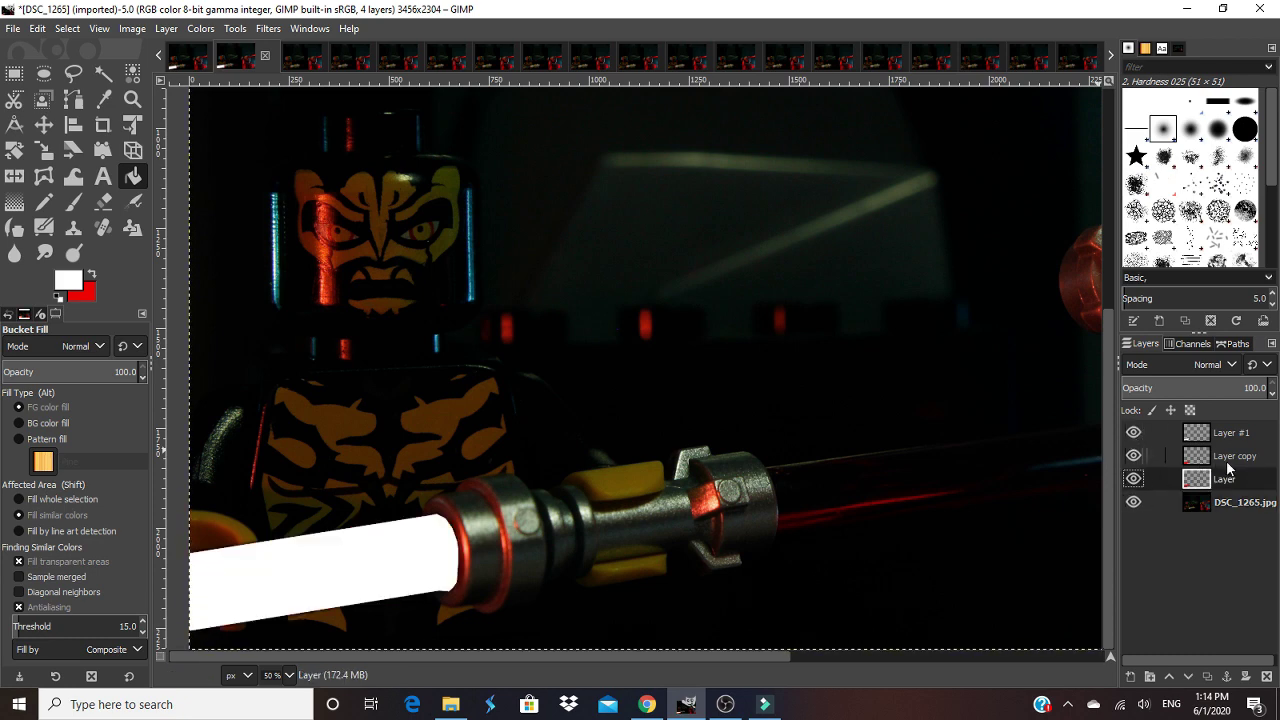
pyautogui.click(267, 29)
pyautogui.moveTo(367, 136)
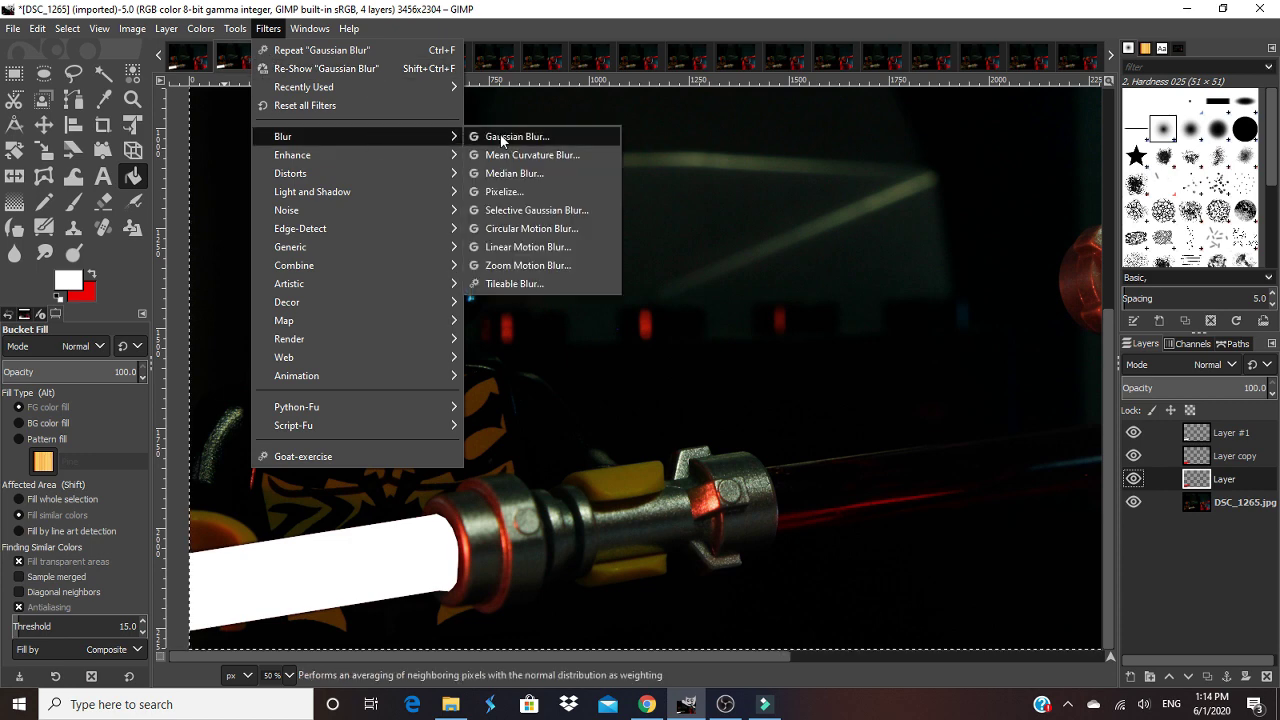
pyautogui.click(543, 136)
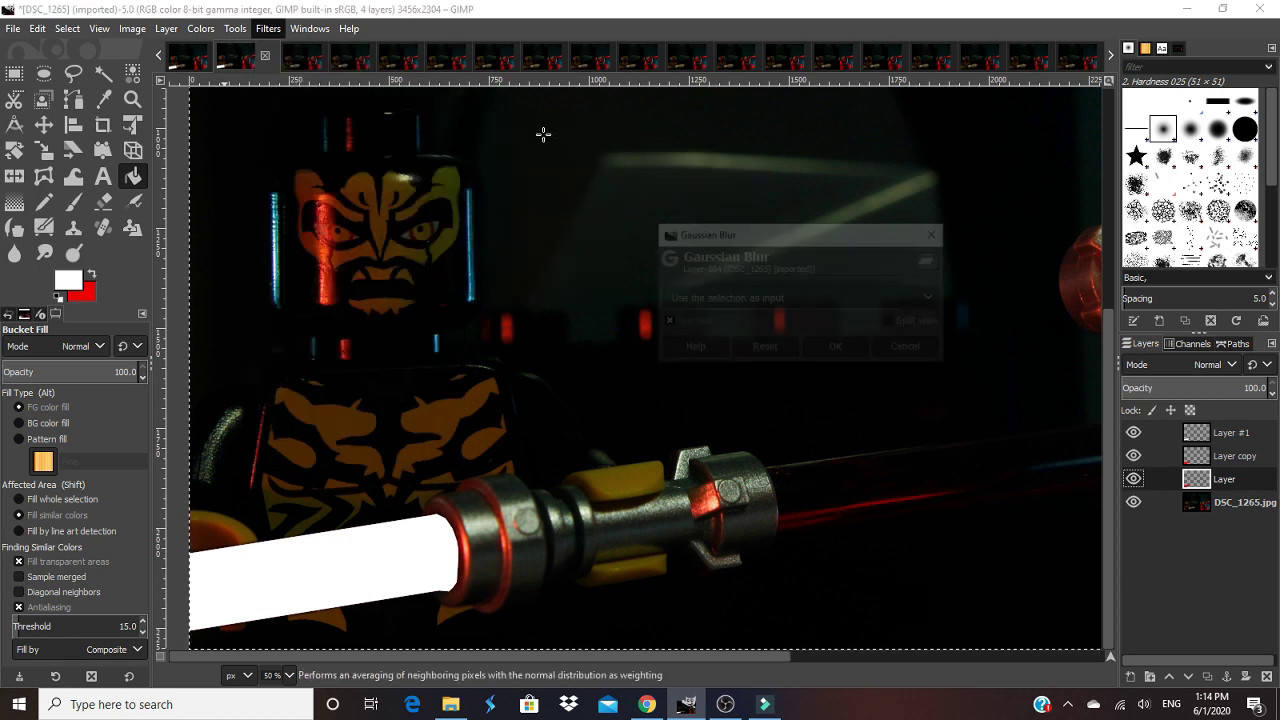
pyautogui.click(912, 322)
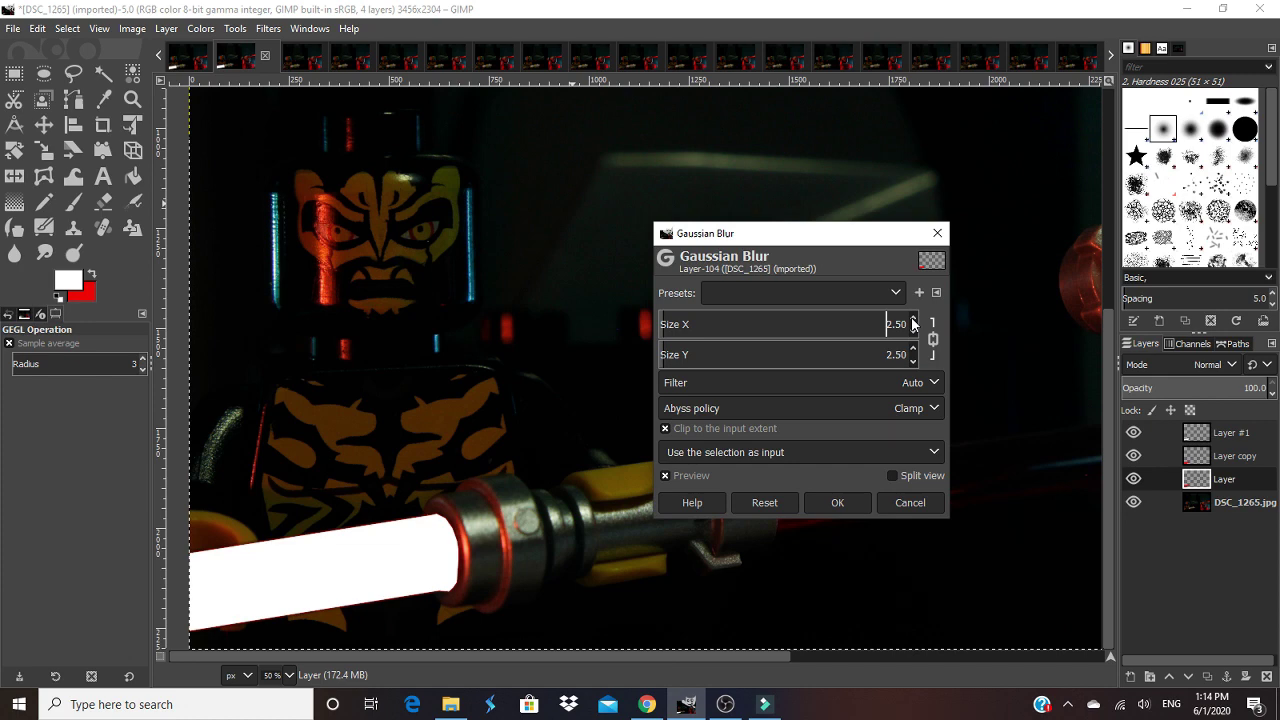
pyautogui.click(900, 323)
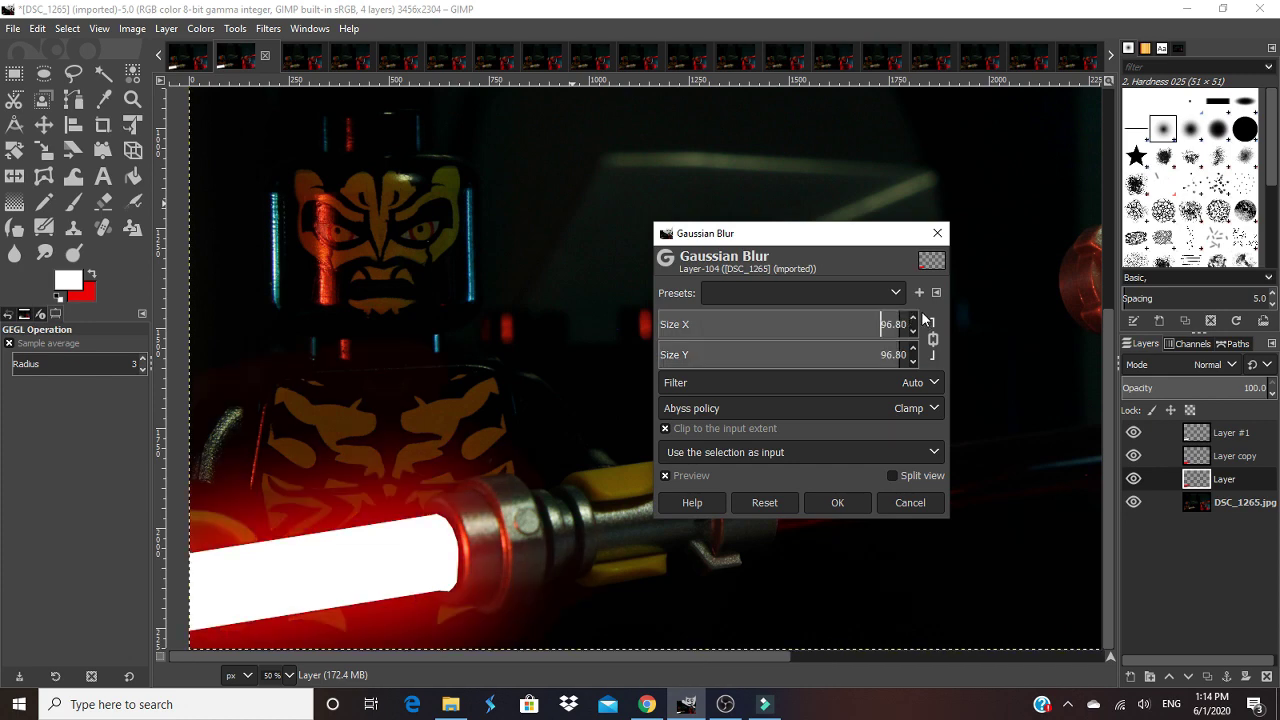
pyautogui.click(912, 318)
pyautogui.click(912, 318)
pyautogui.click(912, 318)
pyautogui.click(912, 318)
pyautogui.click(912, 318)
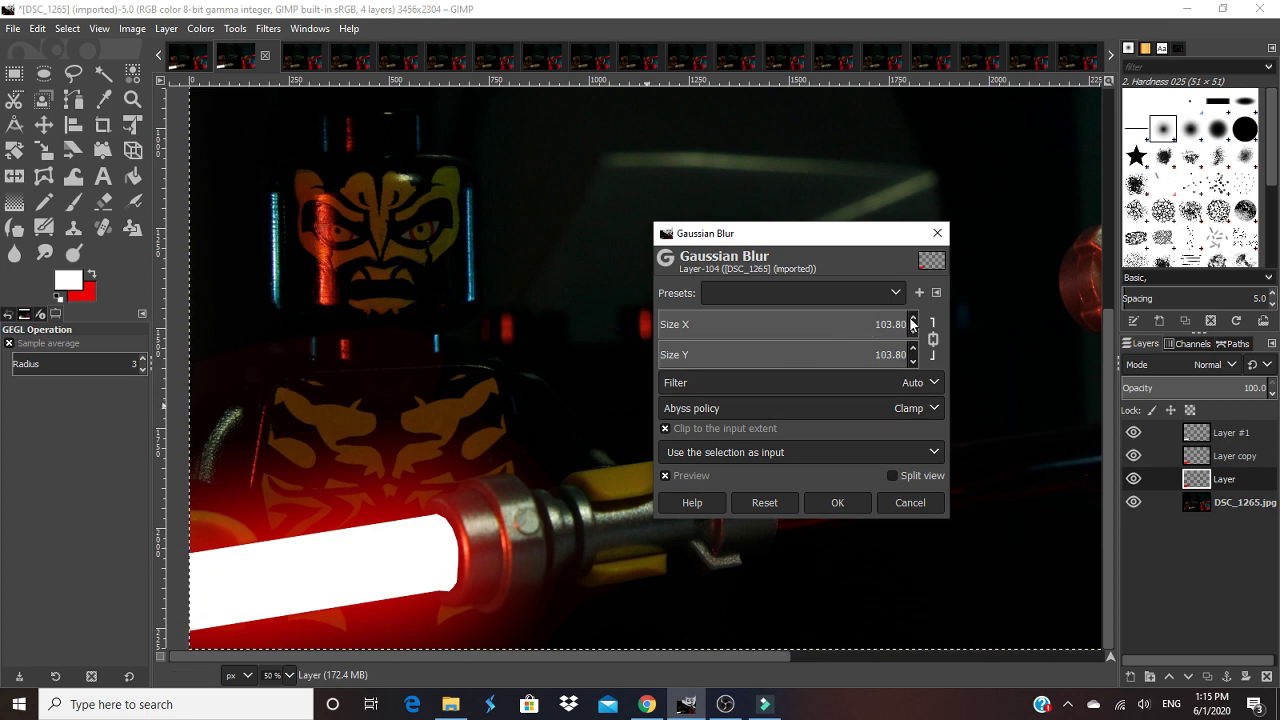
pyautogui.click(840, 505)
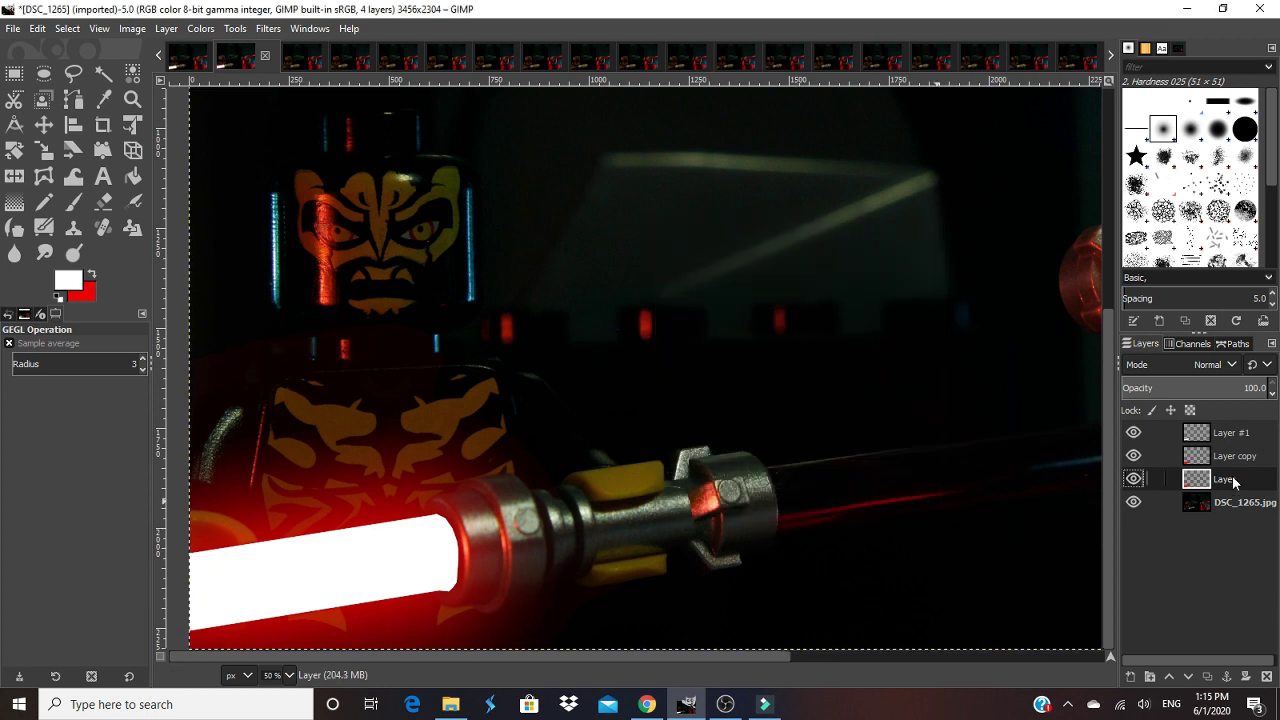
# Step: Apply a Gaussian Blur of about 57.8 to 'Layer copy'
pyautogui.click(1238, 459)
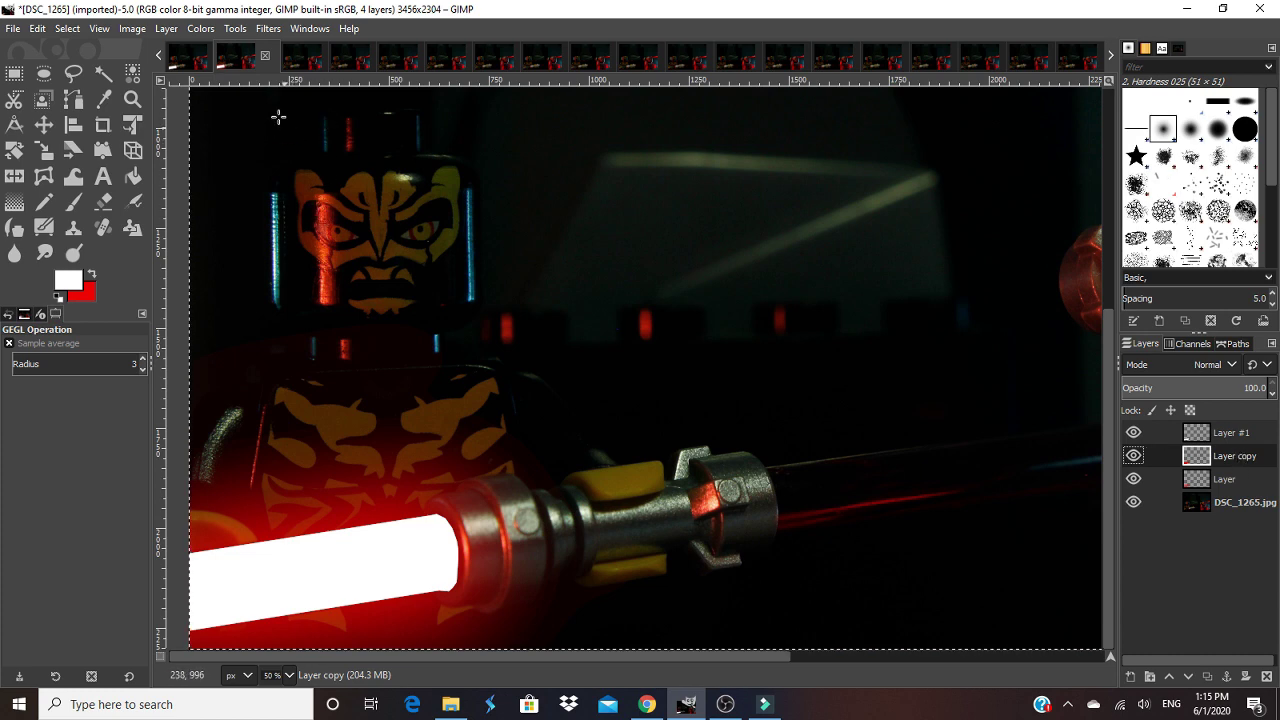
pyautogui.click(268, 28)
pyautogui.moveTo(288, 136)
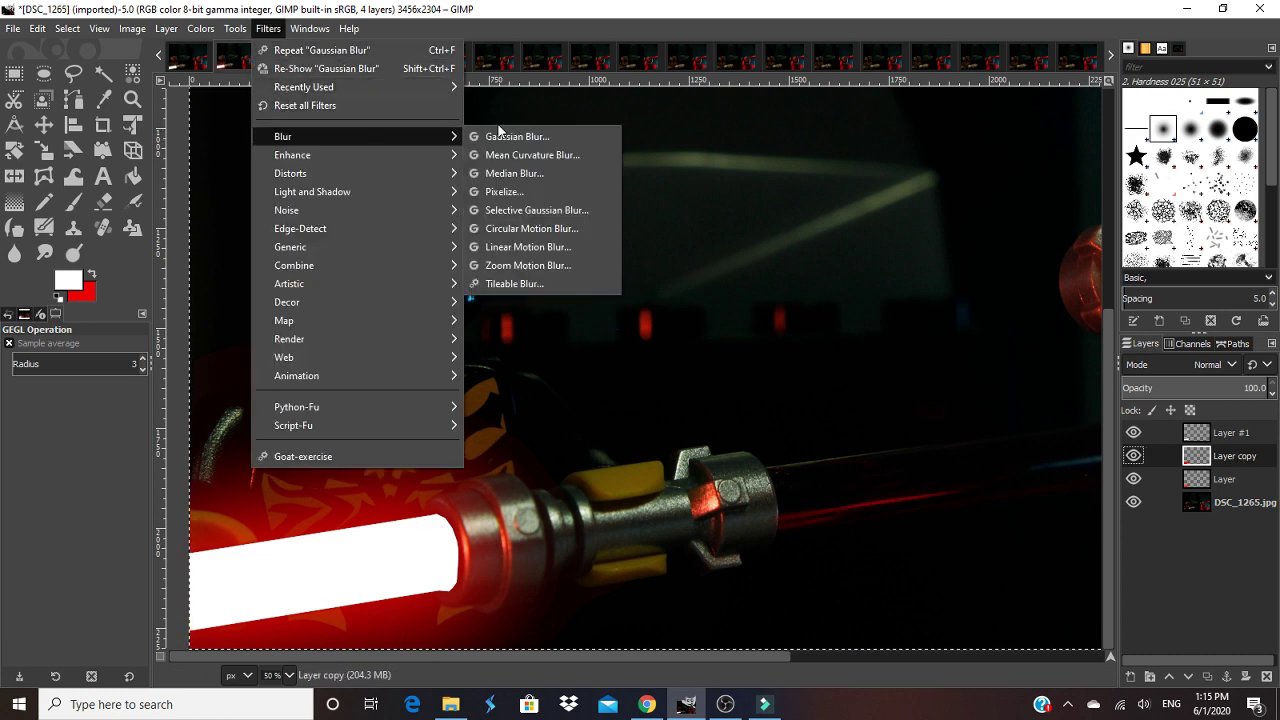
pyautogui.click(508, 136)
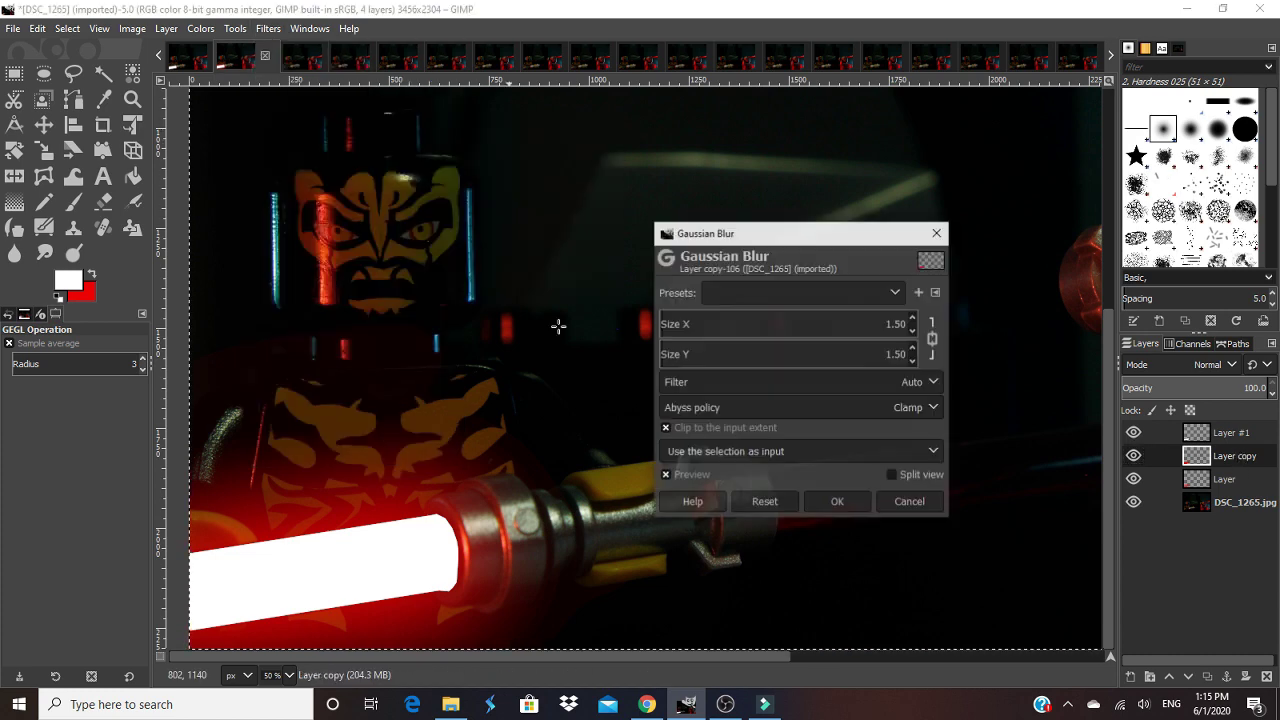
pyautogui.click(783, 323)
pyautogui.scroll(5, 911, 323)
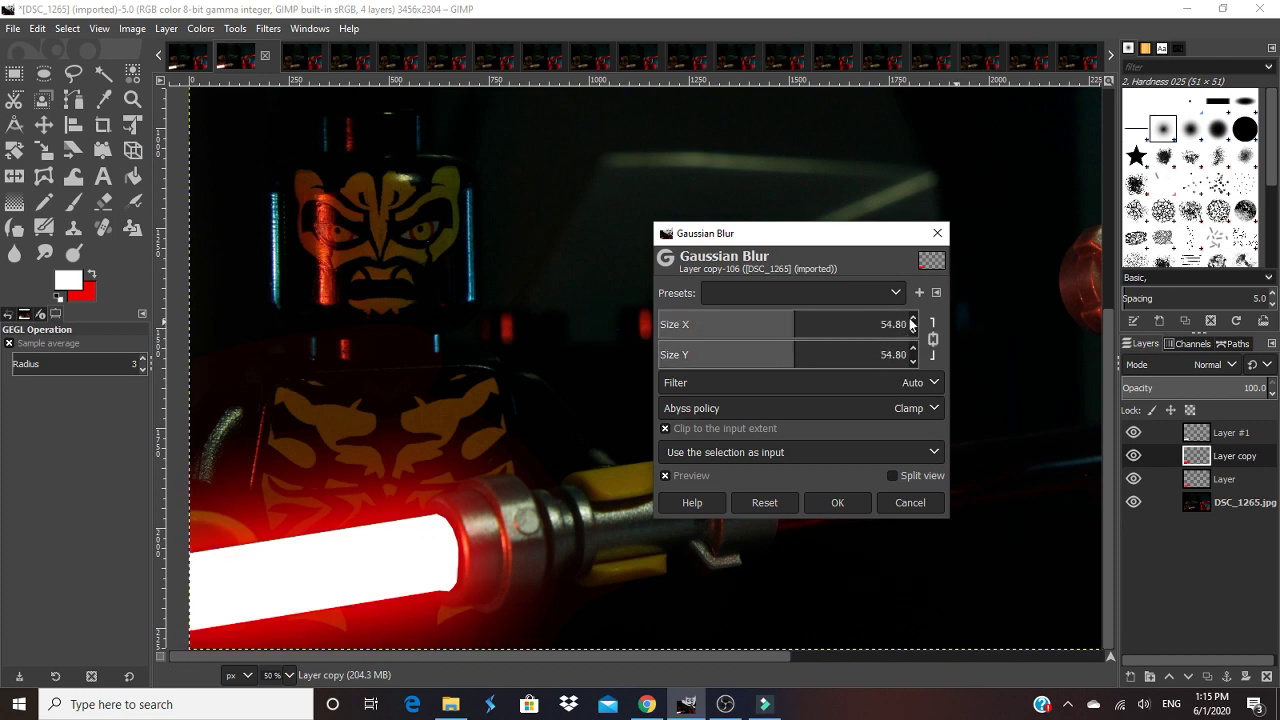
pyautogui.scroll(3, 914, 321)
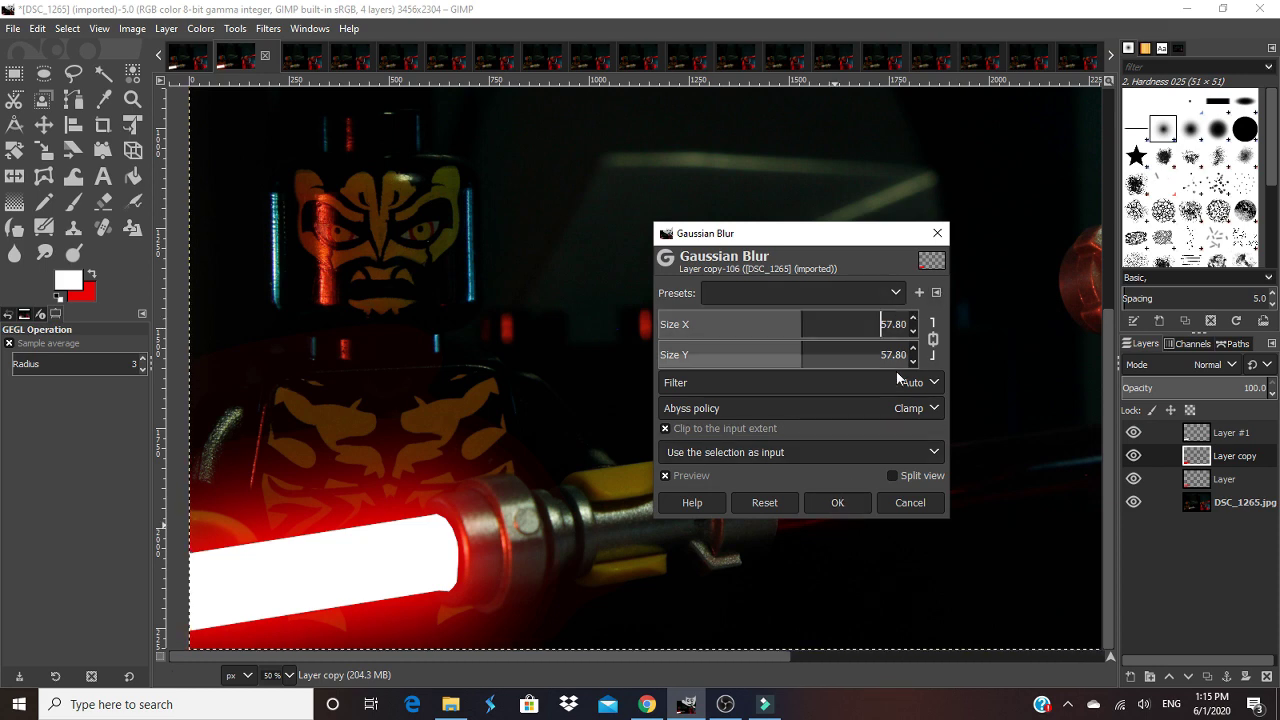
pyautogui.click(827, 503)
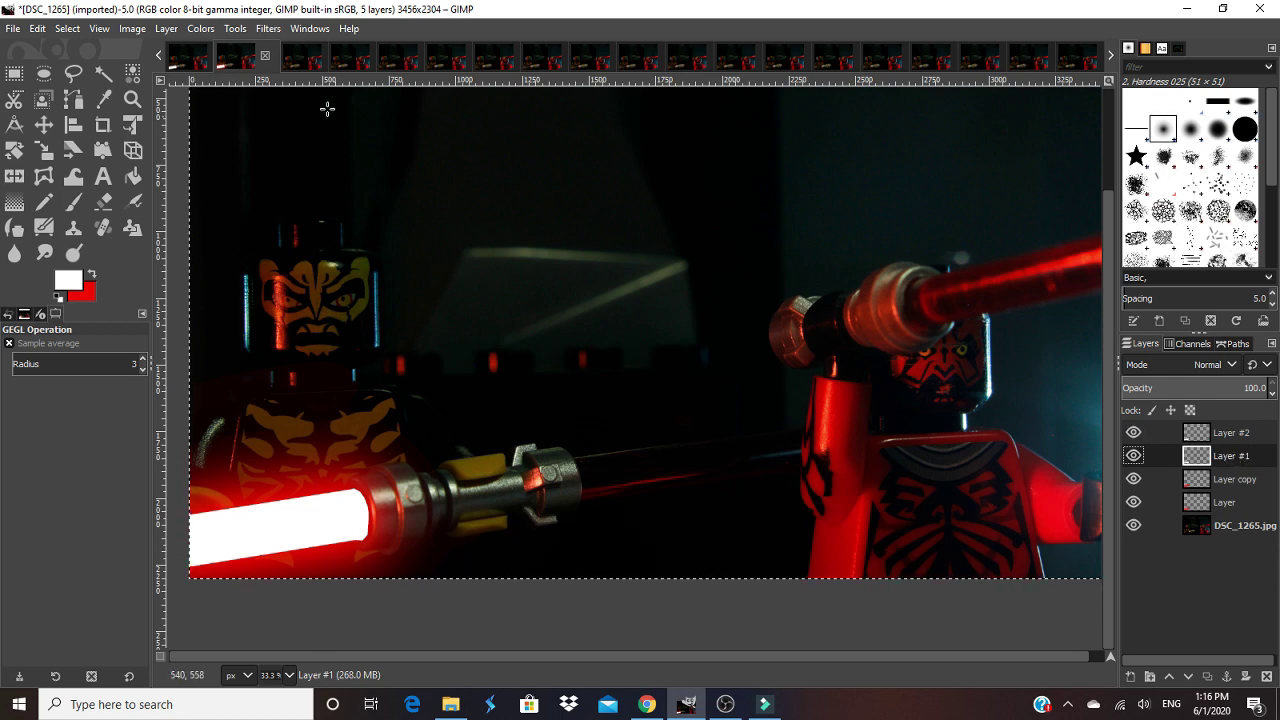
# Step: Blur the white blade on Layer #1 with a Gaussian Blur size of 8.50
pyautogui.click(280, 27)
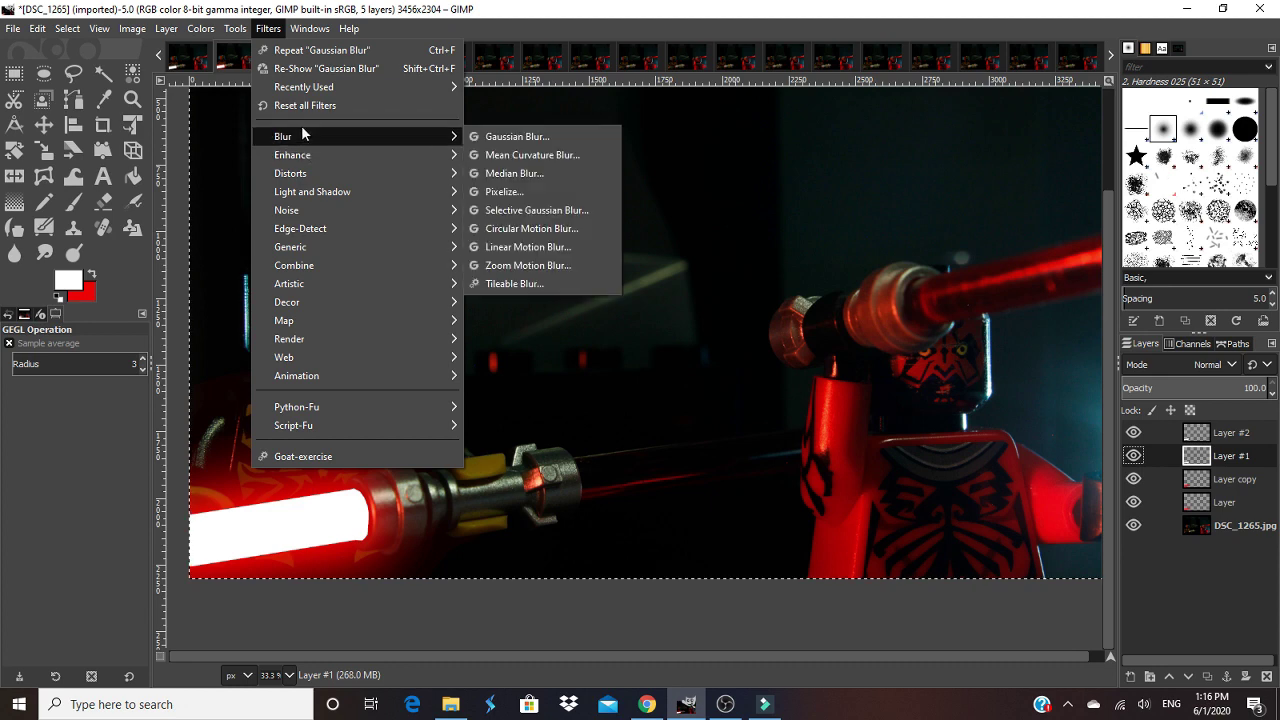
pyautogui.moveTo(401, 134)
pyautogui.click(515, 136)
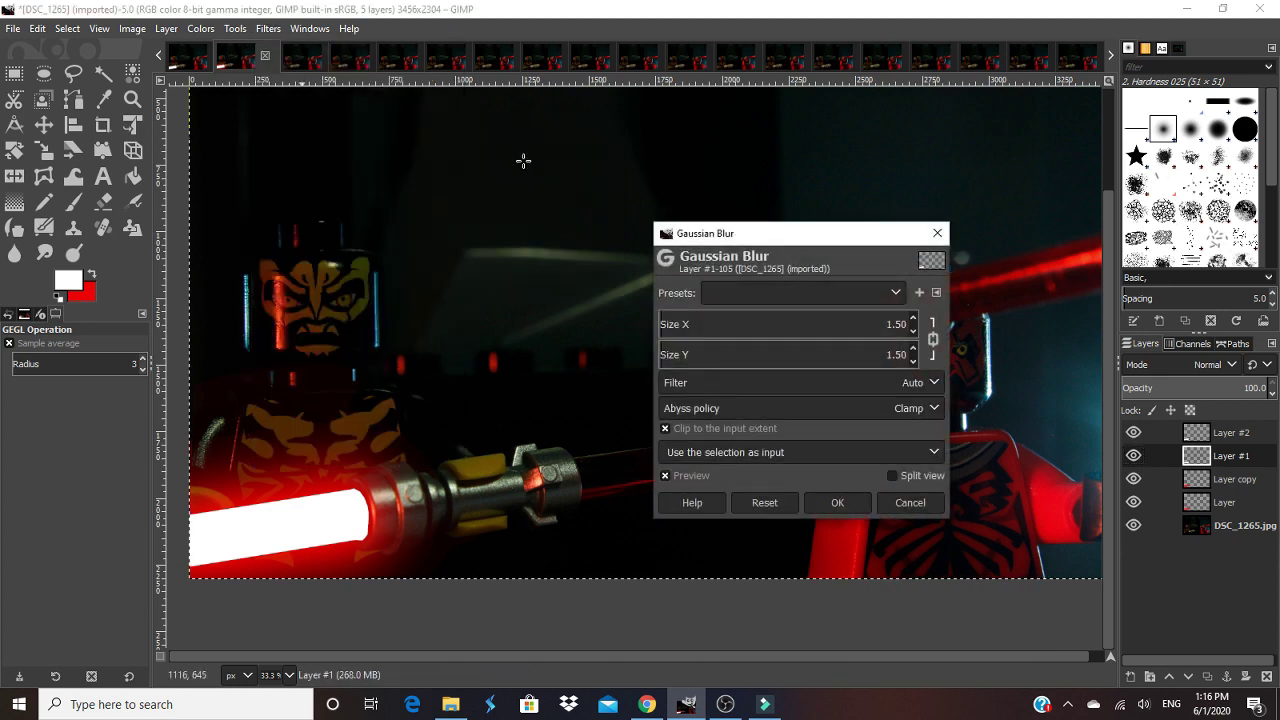
pyautogui.click(913, 320)
pyautogui.click(913, 320)
pyautogui.click(913, 320)
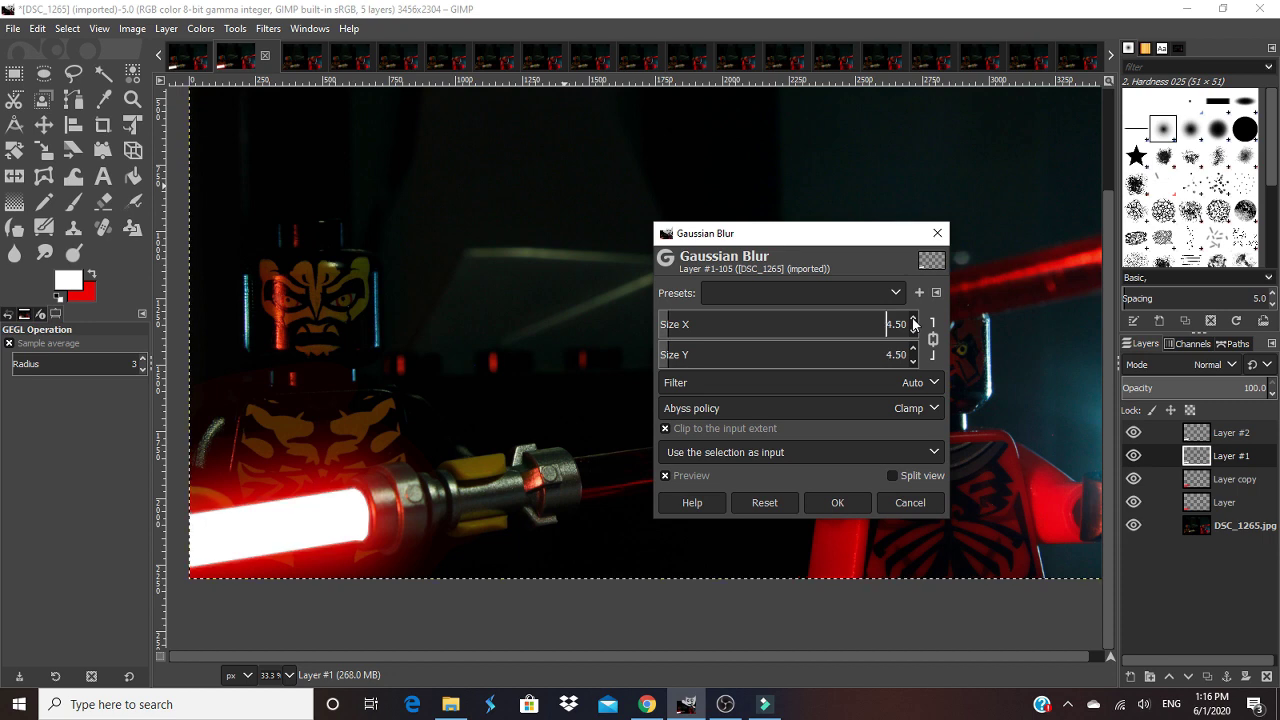
pyautogui.click(913, 320)
pyautogui.click(913, 320)
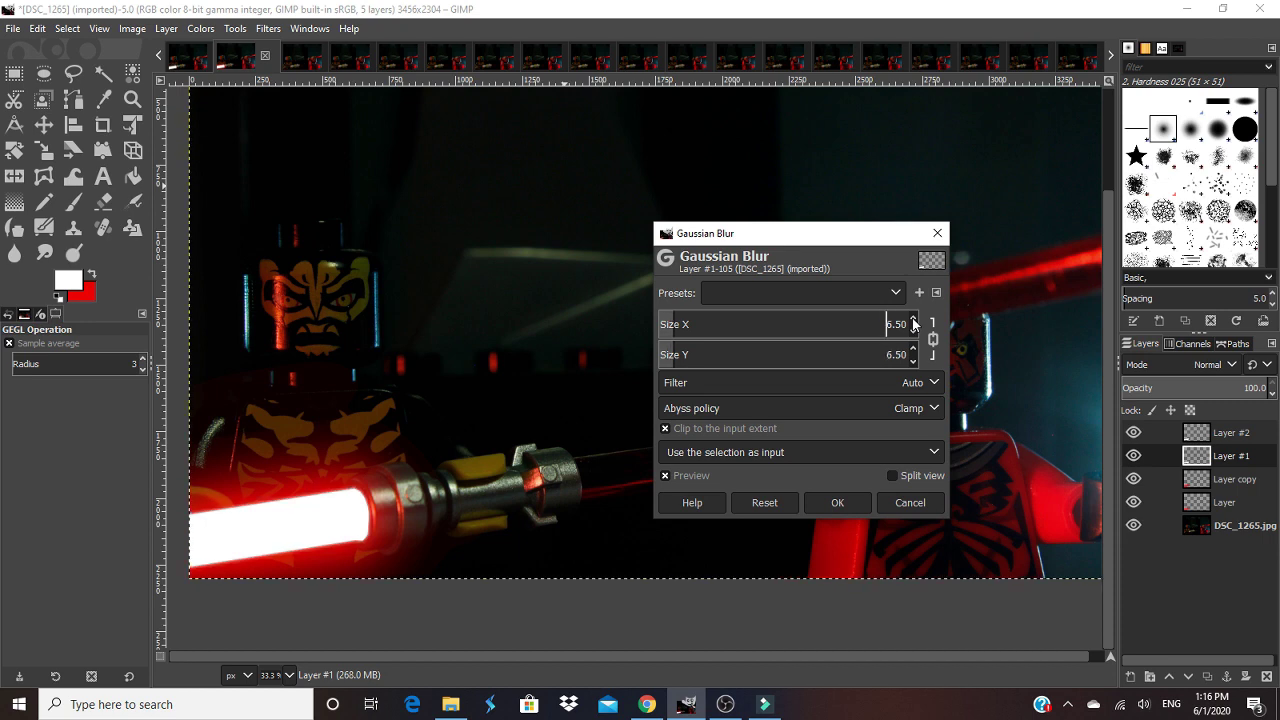
pyautogui.click(913, 320)
pyautogui.click(913, 320)
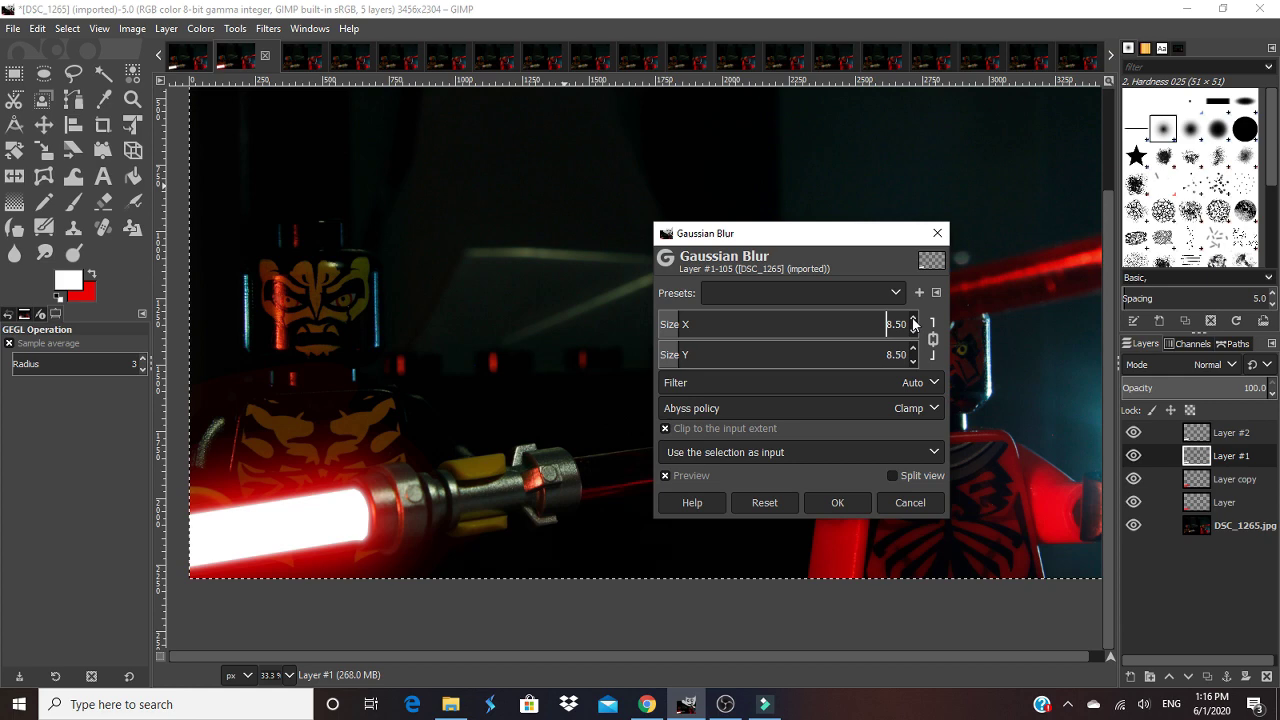
pyautogui.click(913, 320)
pyautogui.click(913, 320)
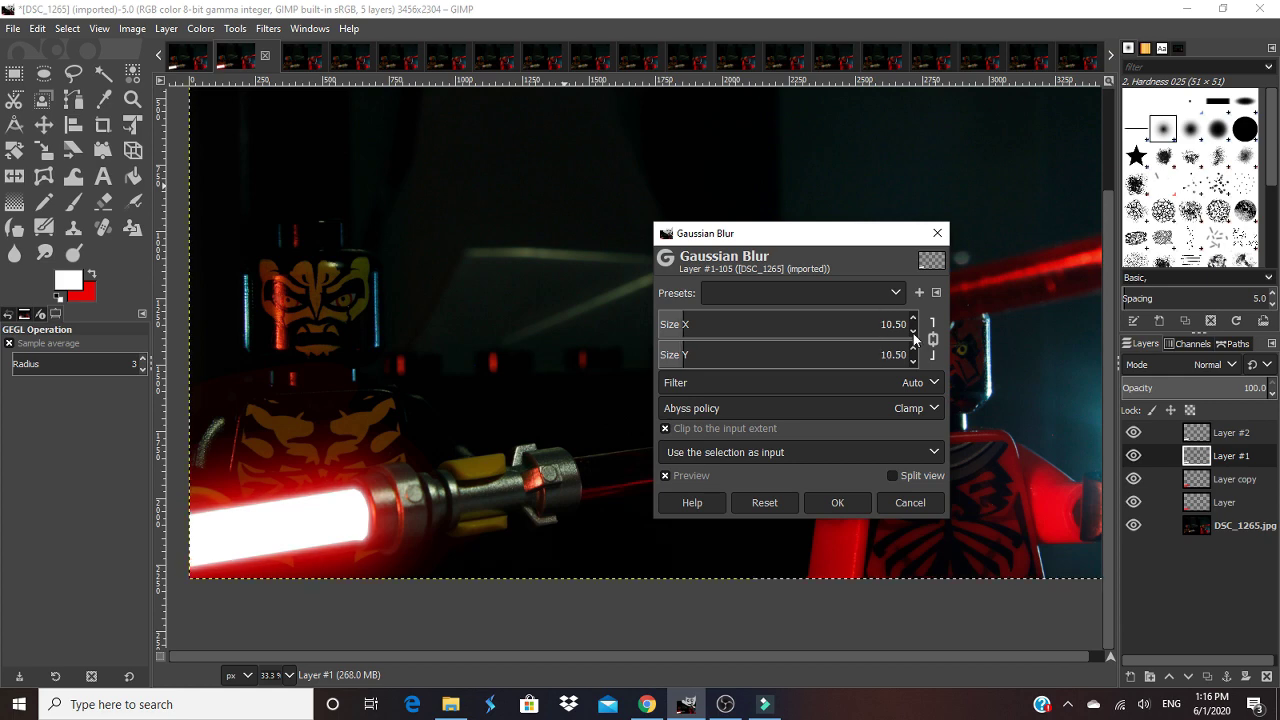
pyautogui.click(913, 331)
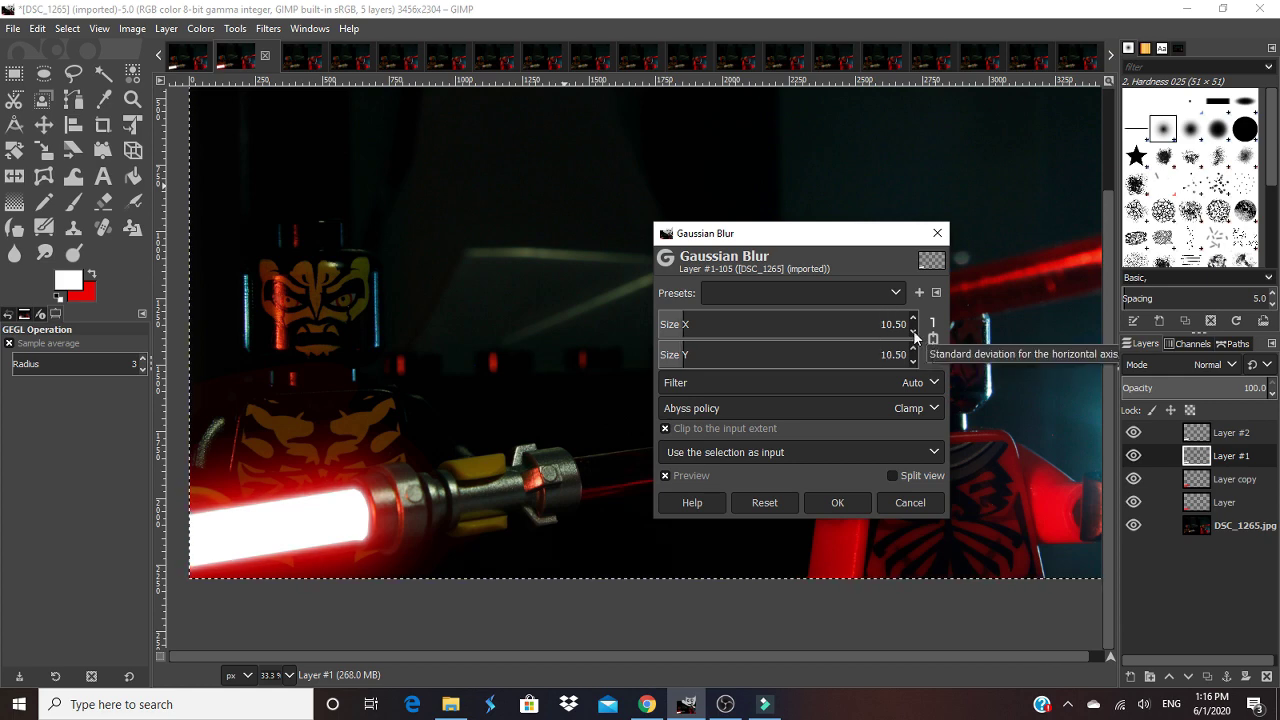
pyautogui.click(913, 331)
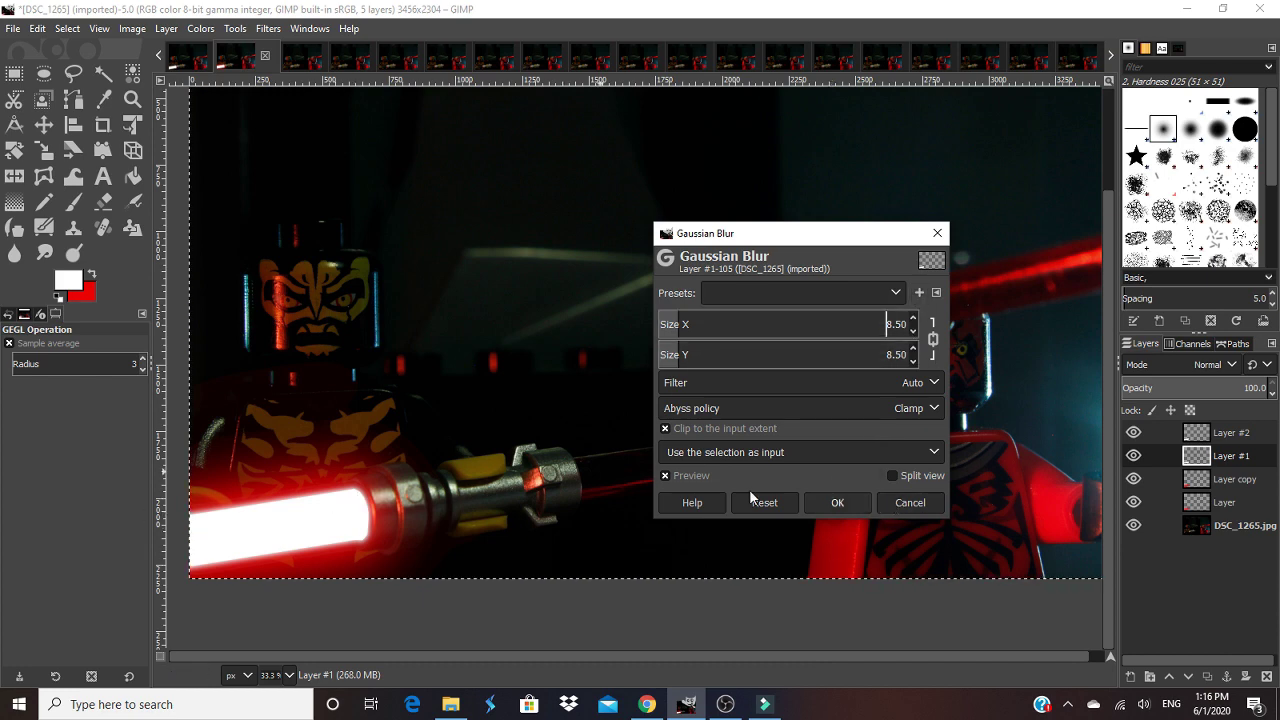
pyautogui.click(823, 508)
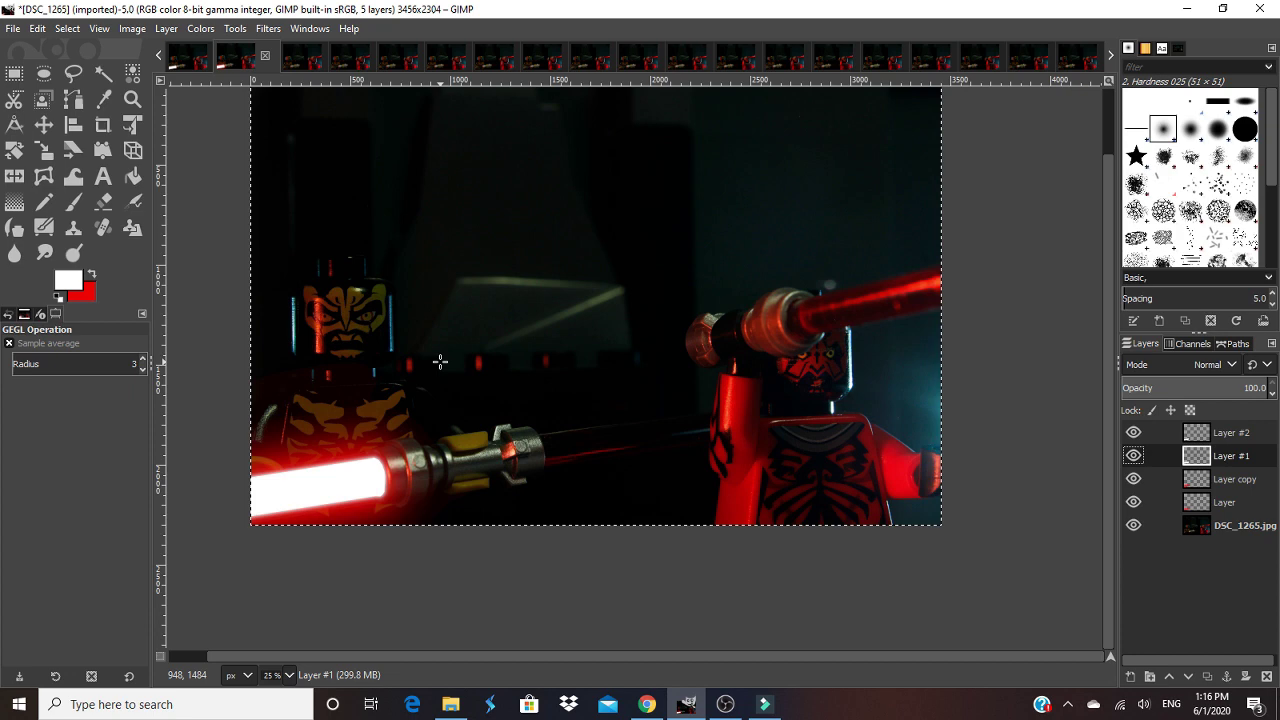
# Step: Make Layer #2 active and open the Gaussian Blur dialog for it
pyautogui.scroll(-1, 436, 362)
pyautogui.scroll(1, 440, 362)
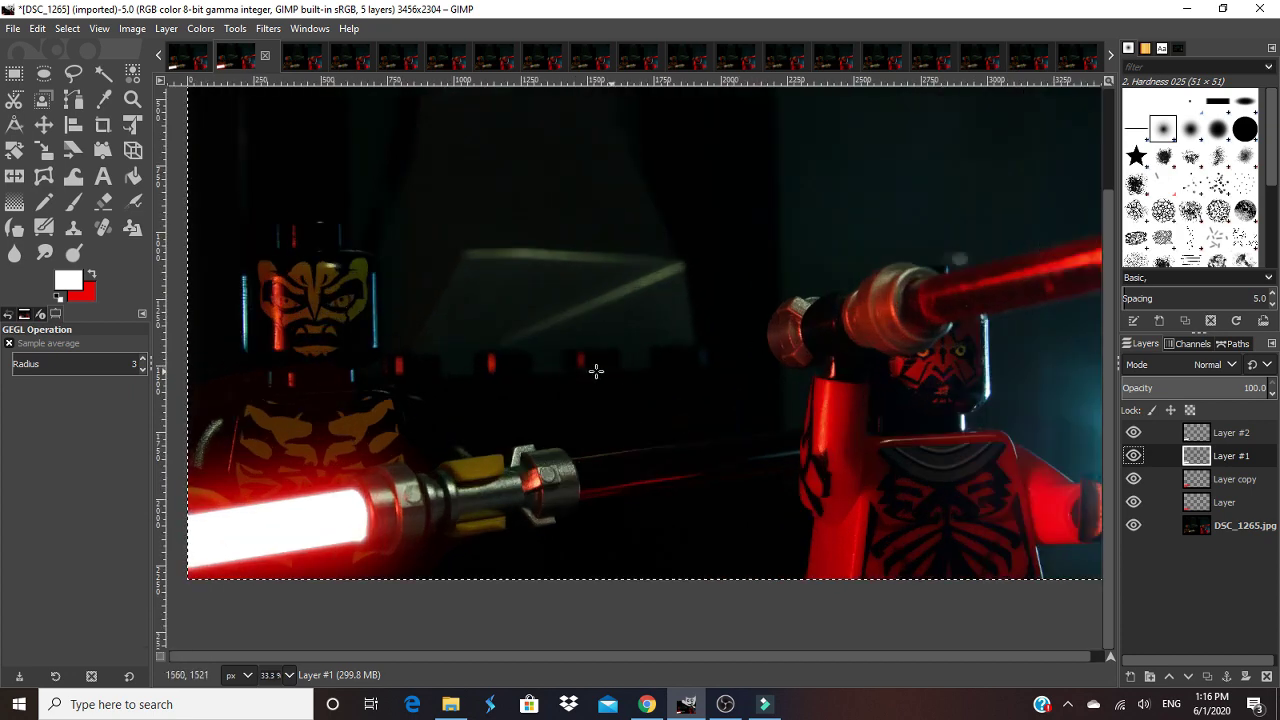
pyautogui.click(1199, 441)
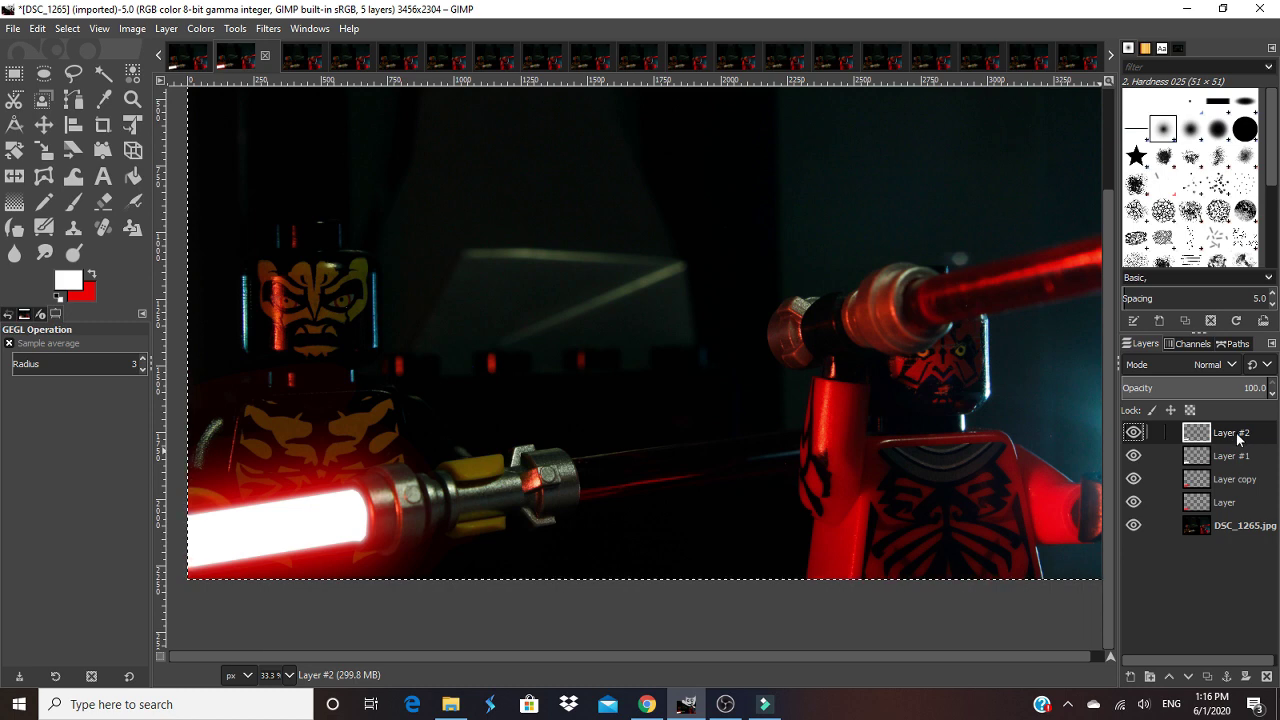
pyautogui.click(268, 28)
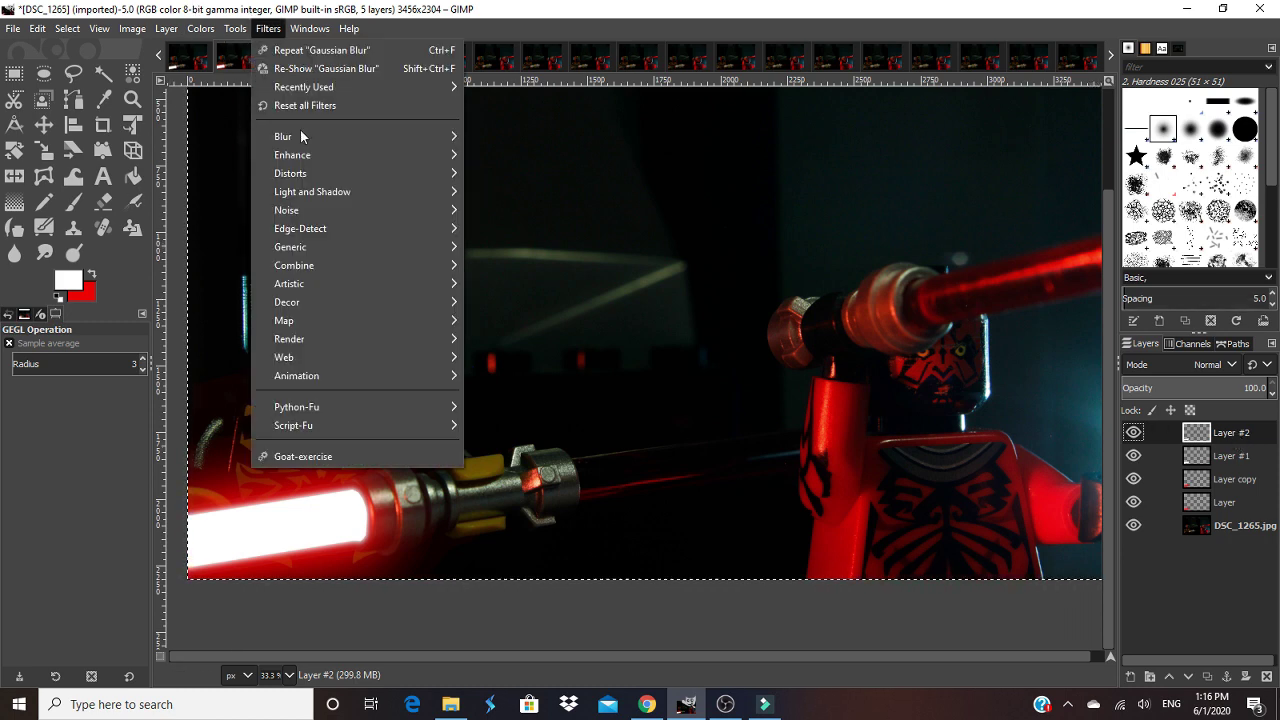
pyautogui.moveTo(317, 141)
pyautogui.click(565, 137)
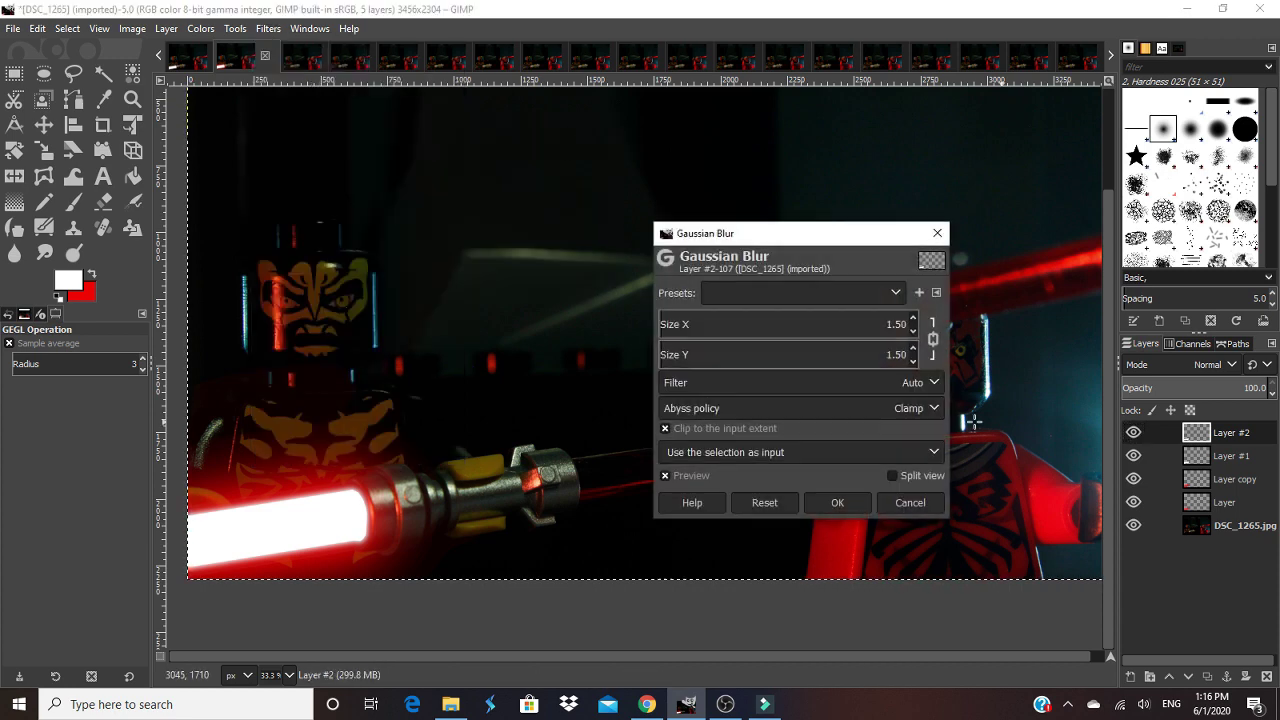
# Step: Adjust the blur size to 7.50 while previewing the softened blade glow
pyautogui.click(913, 318)
pyautogui.click(913, 318)
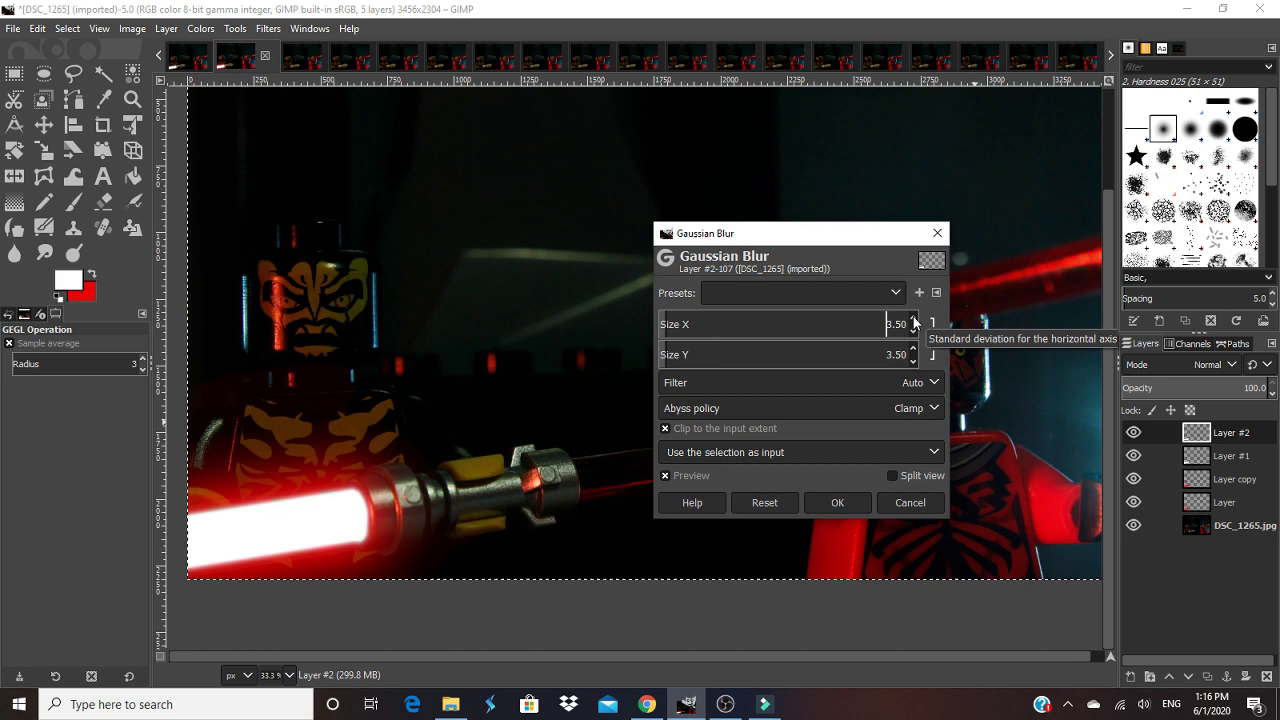
pyautogui.click(913, 318)
pyautogui.click(913, 318)
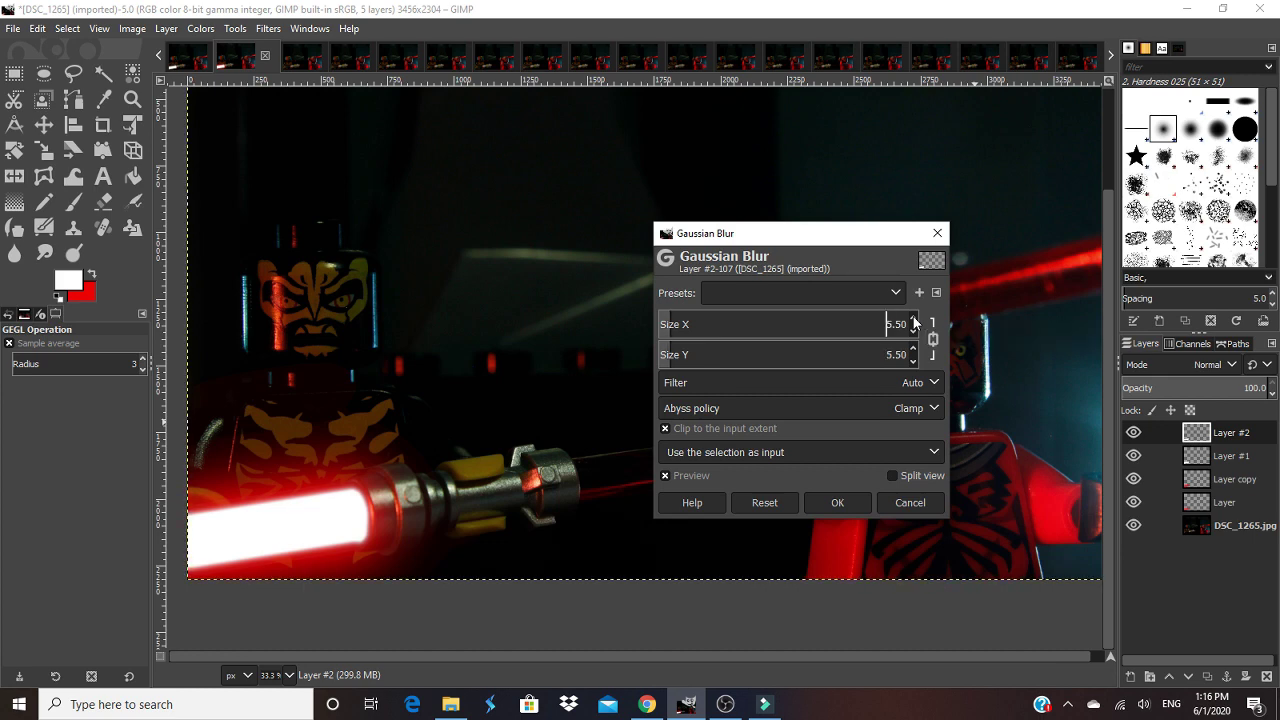
pyautogui.click(913, 318)
pyautogui.click(913, 318)
pyautogui.click(913, 318)
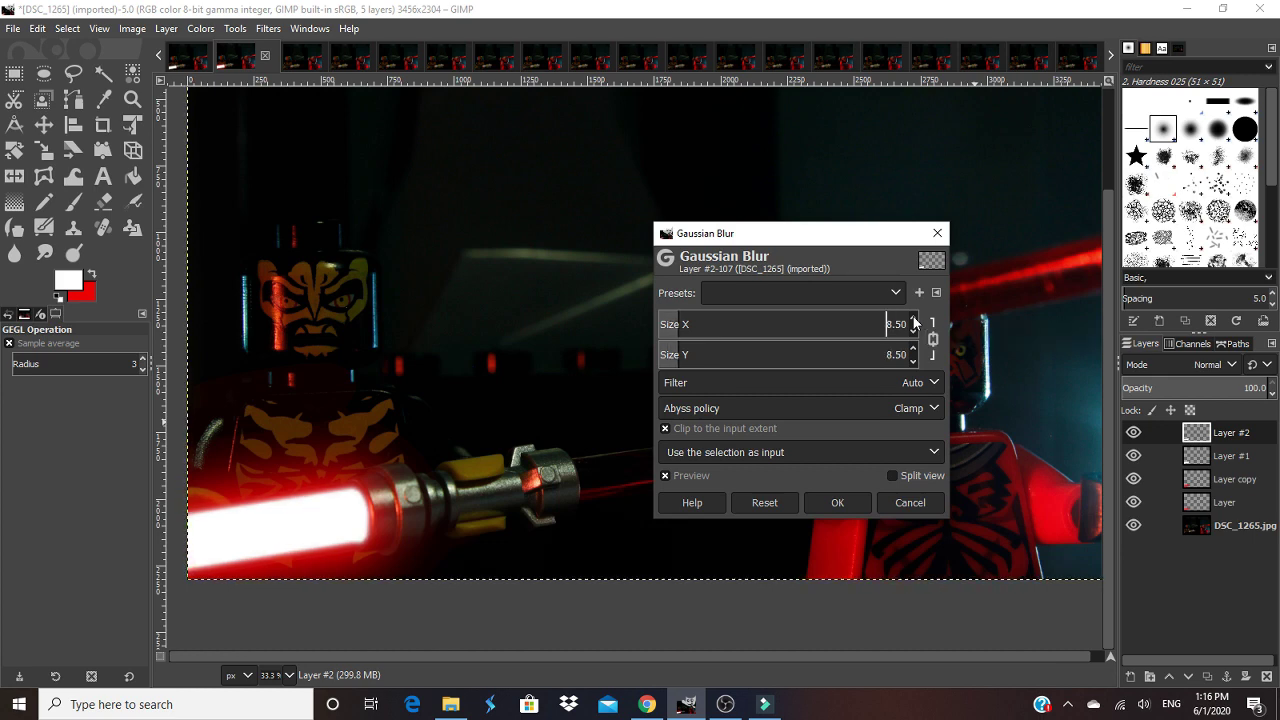
pyautogui.click(913, 318)
pyautogui.click(913, 331)
pyautogui.click(913, 331)
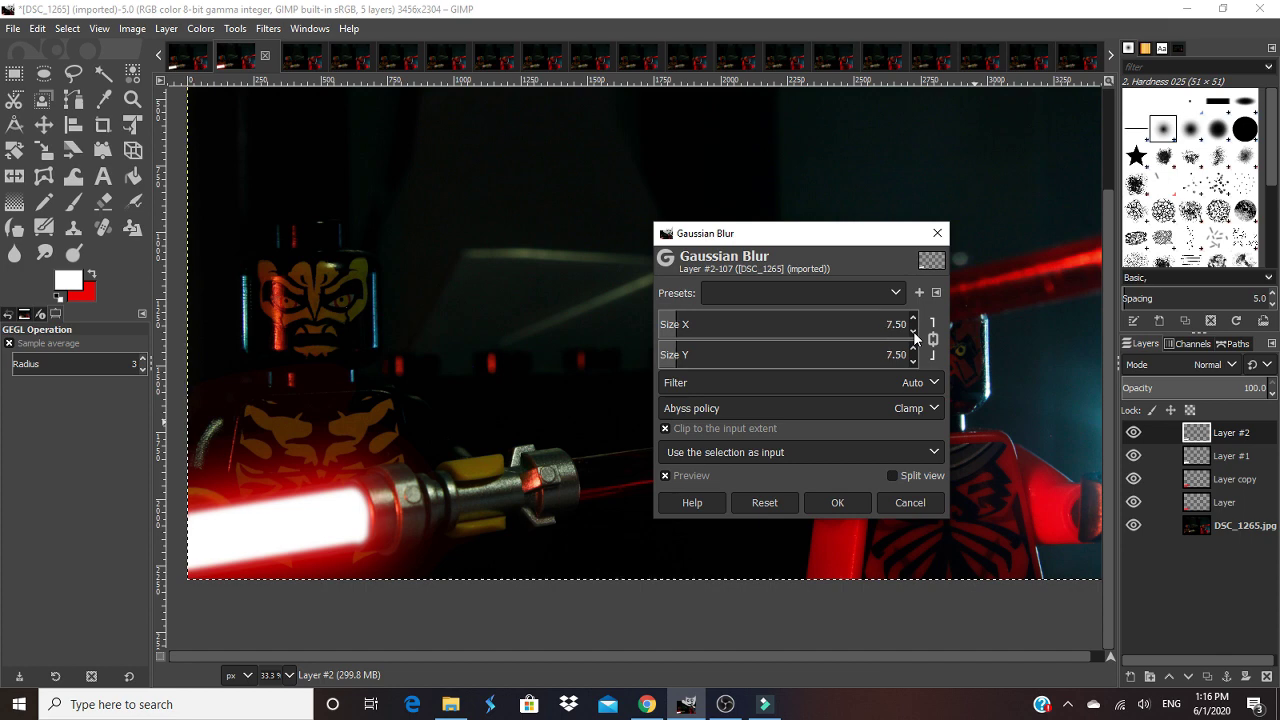
pyautogui.click(913, 331)
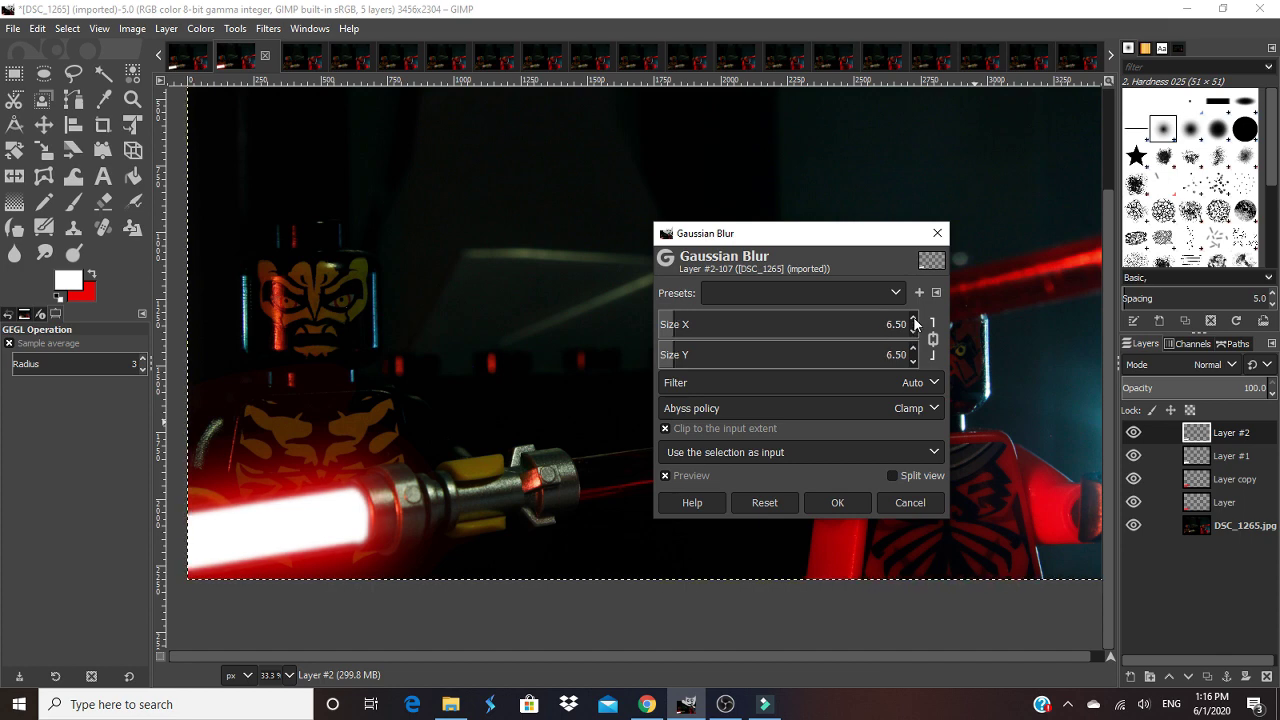
pyautogui.click(913, 318)
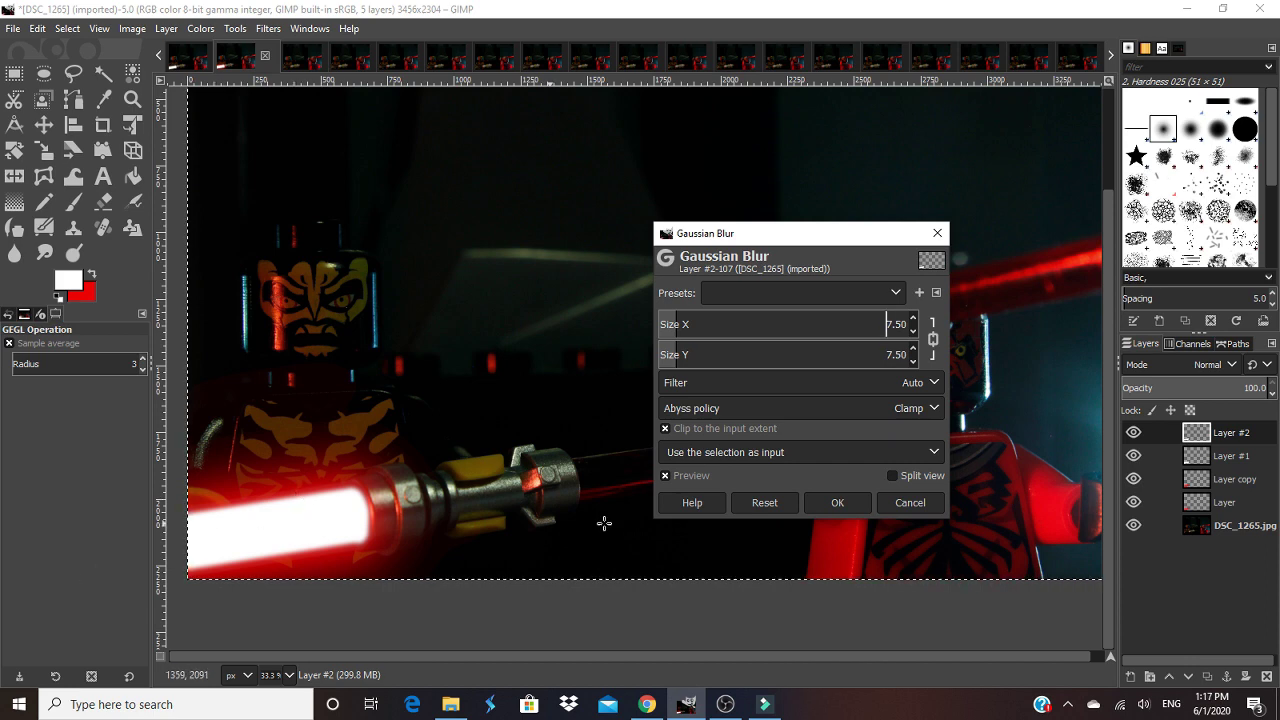
# Step: Confirm the 7.50 Gaussian blur on Layer #2 and zoom around to inspect the softened blade glow
pyautogui.click(837, 502)
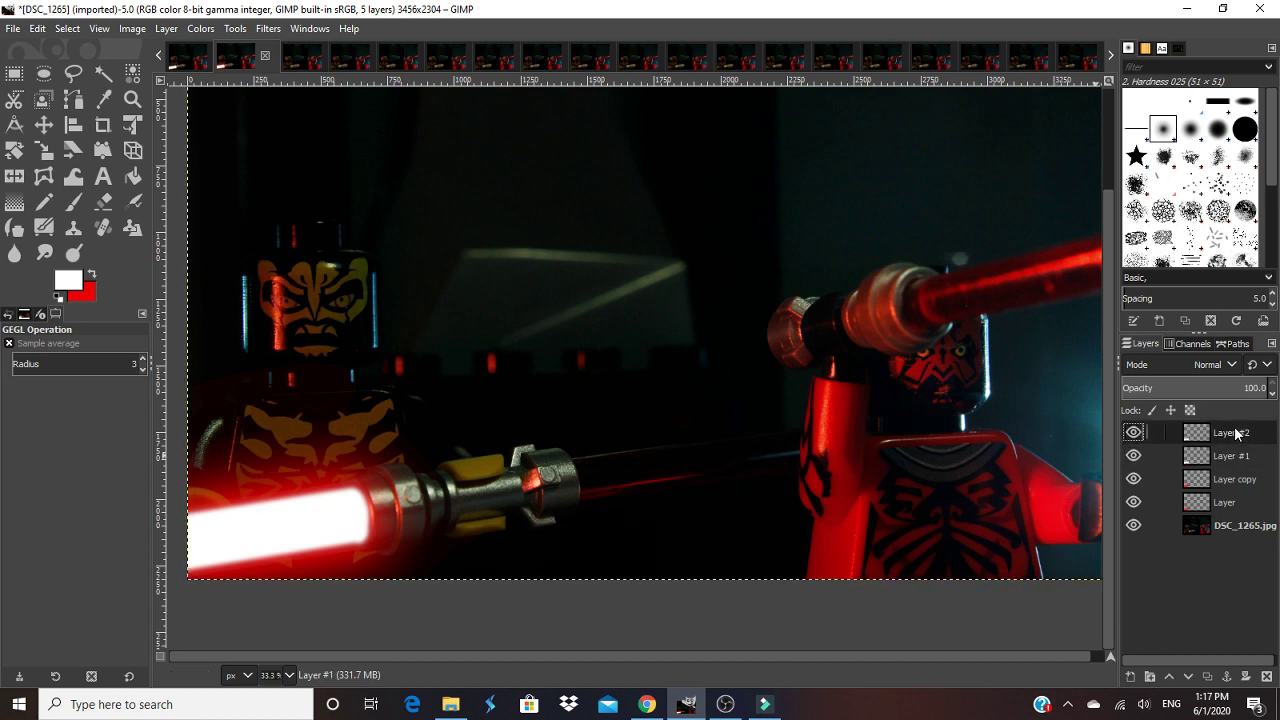
pyautogui.scroll(-1, 271, 409)
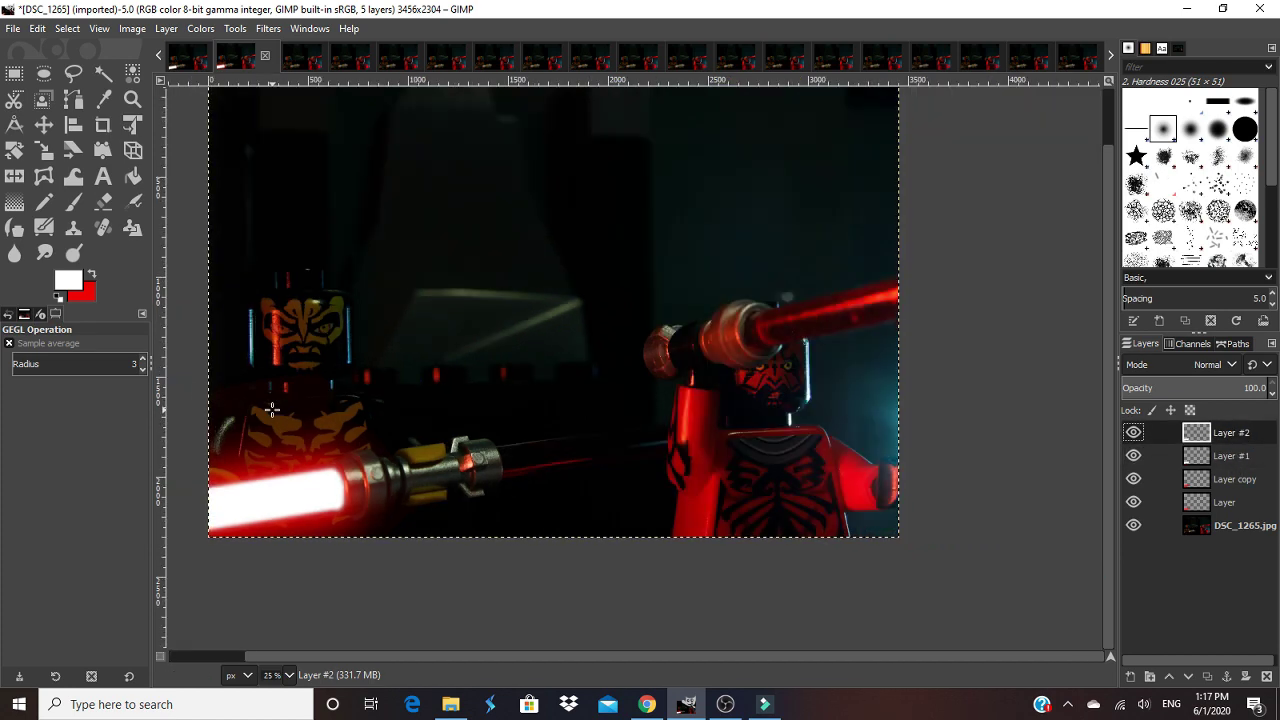
pyautogui.scroll(1, 271, 409)
pyautogui.scroll(-1, 271, 409)
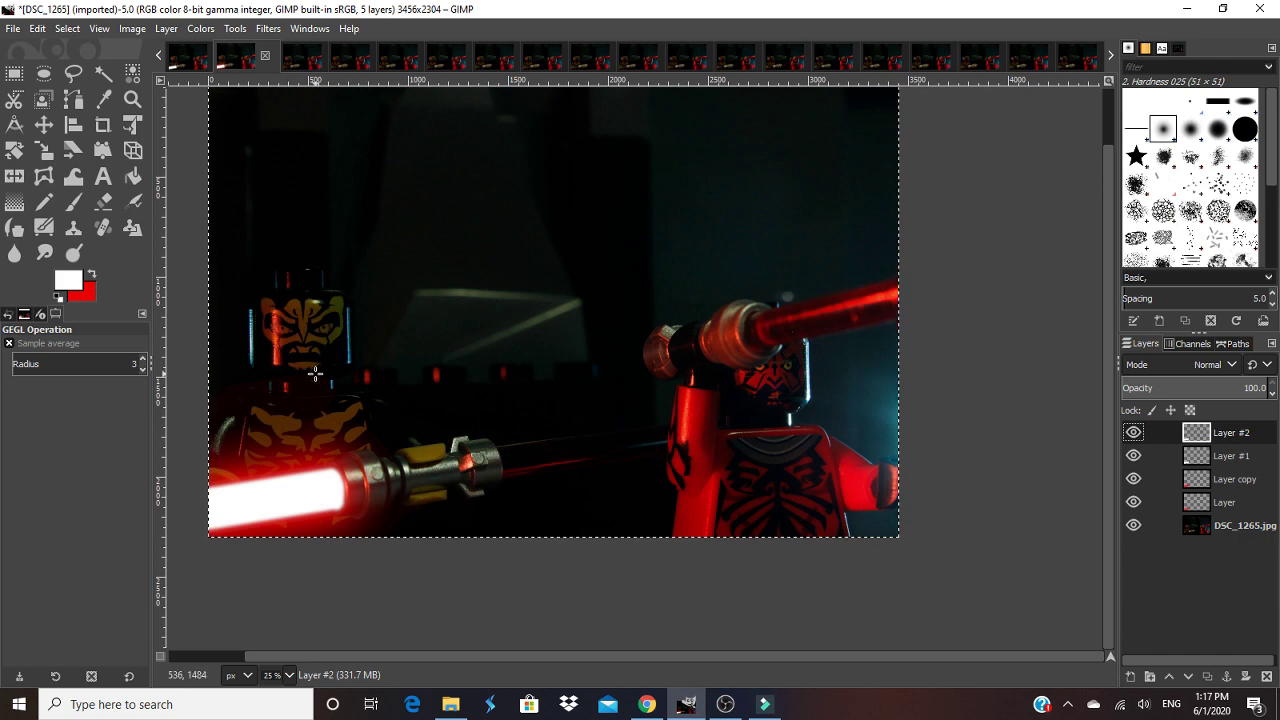
pyautogui.scroll(2, 333, 472)
pyautogui.scroll(-2, 333, 472)
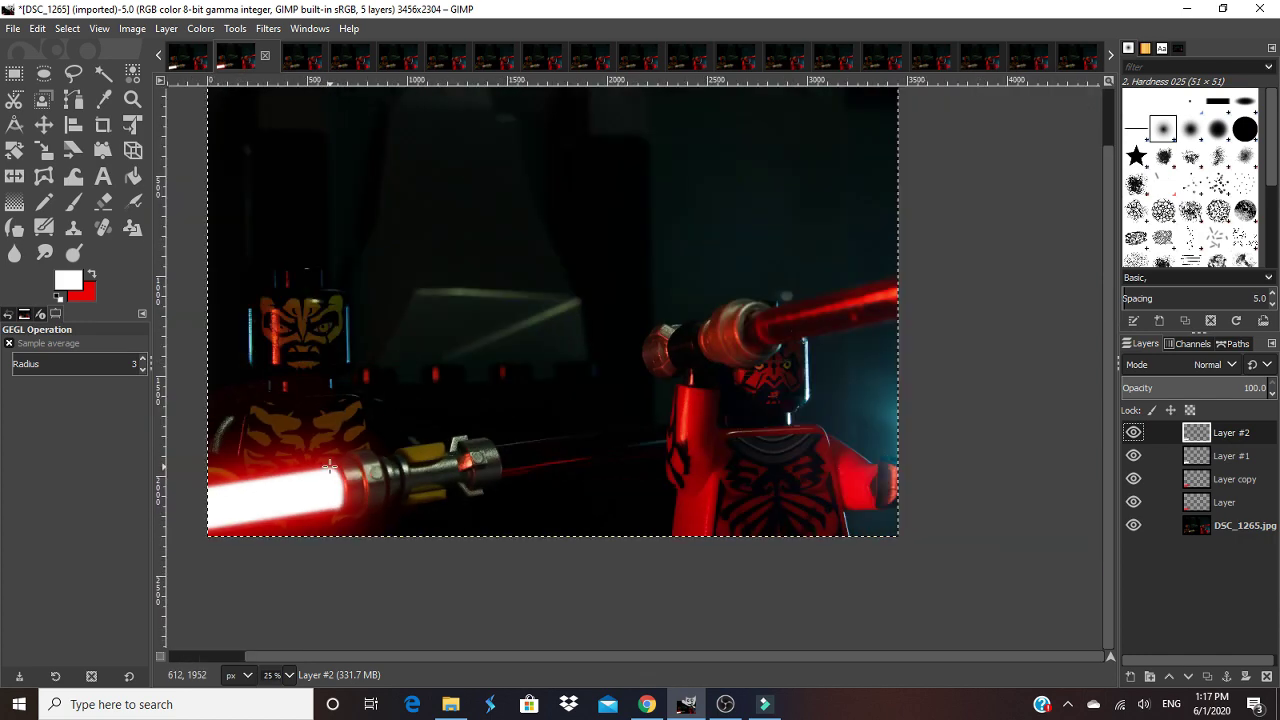